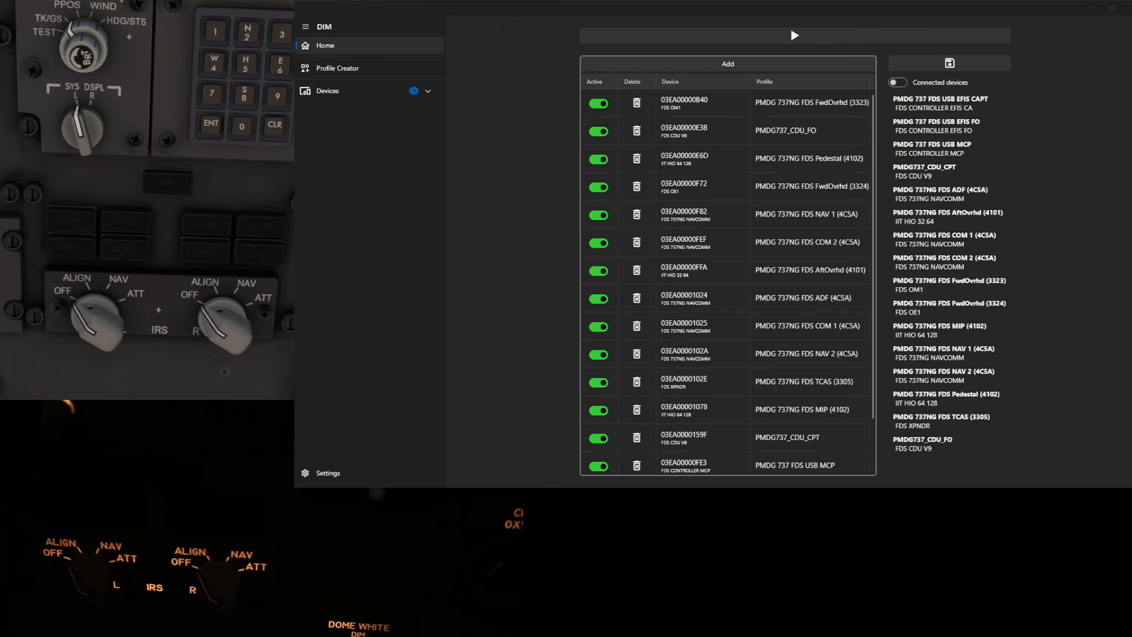
# - Show the live switch inputs of the IIT HIO 32 64 device
pyautogui.click(336, 68)
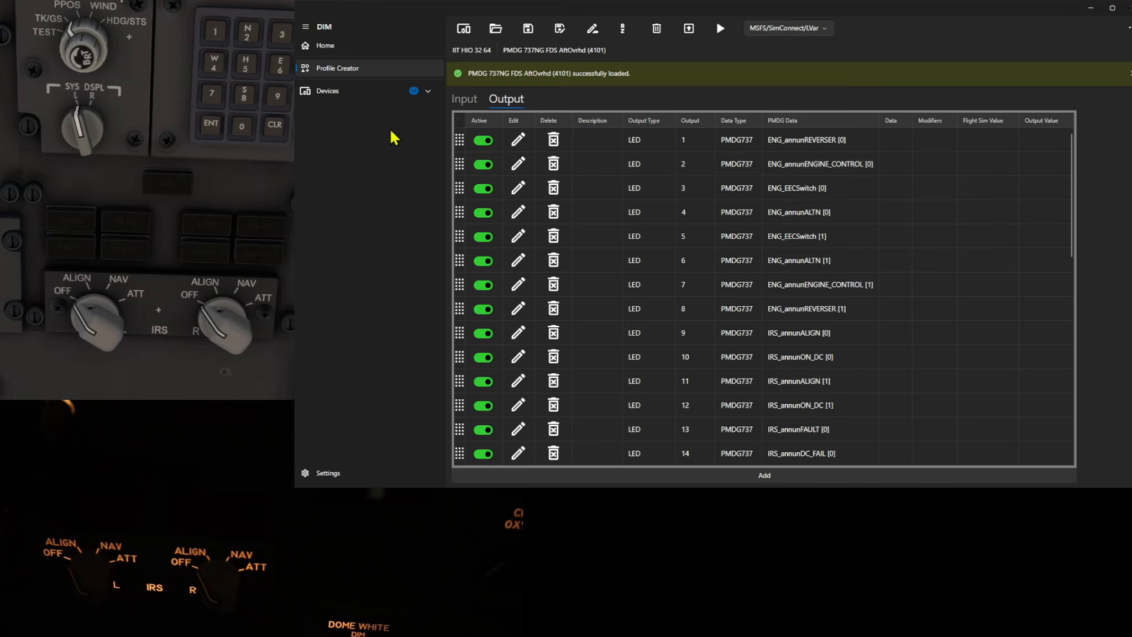
pyautogui.click(352, 88)
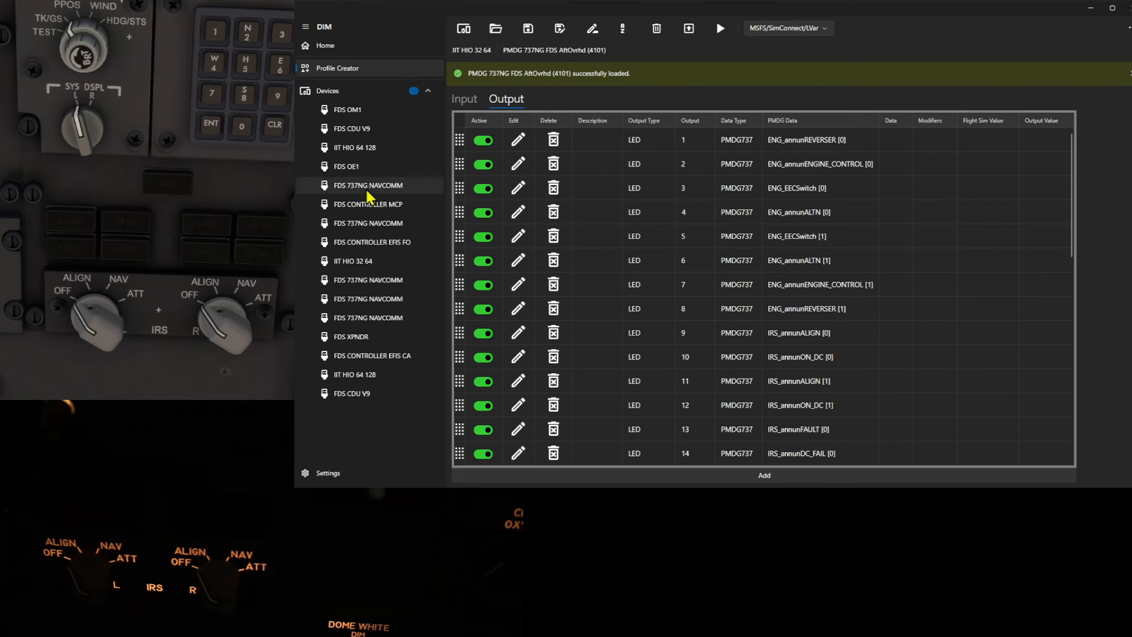
pyautogui.click(368, 265)
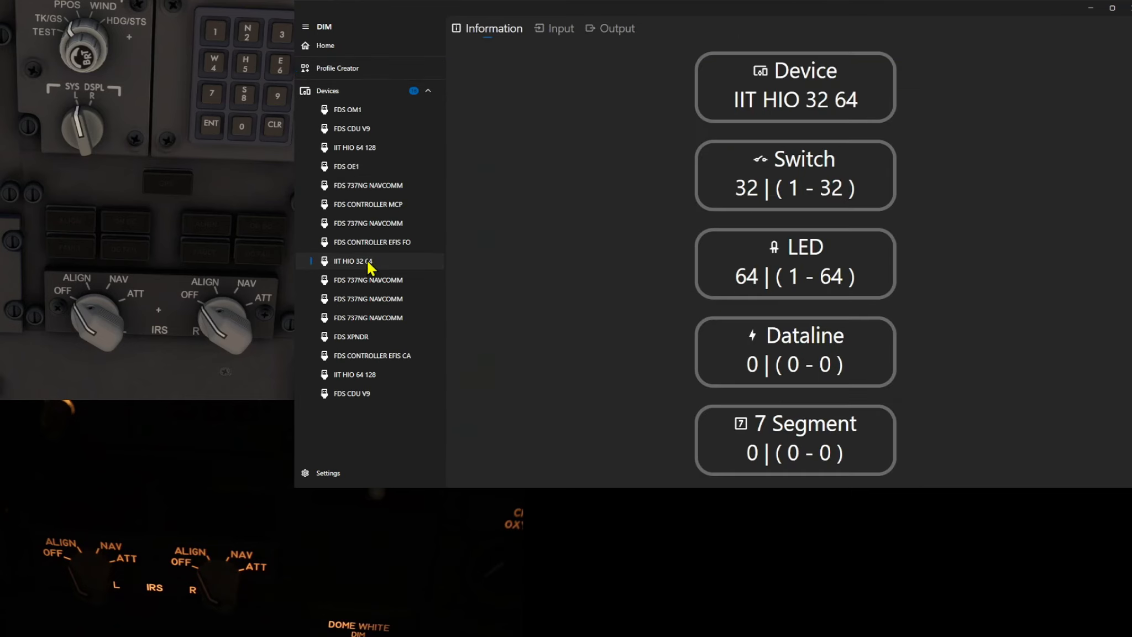
pyautogui.click(557, 34)
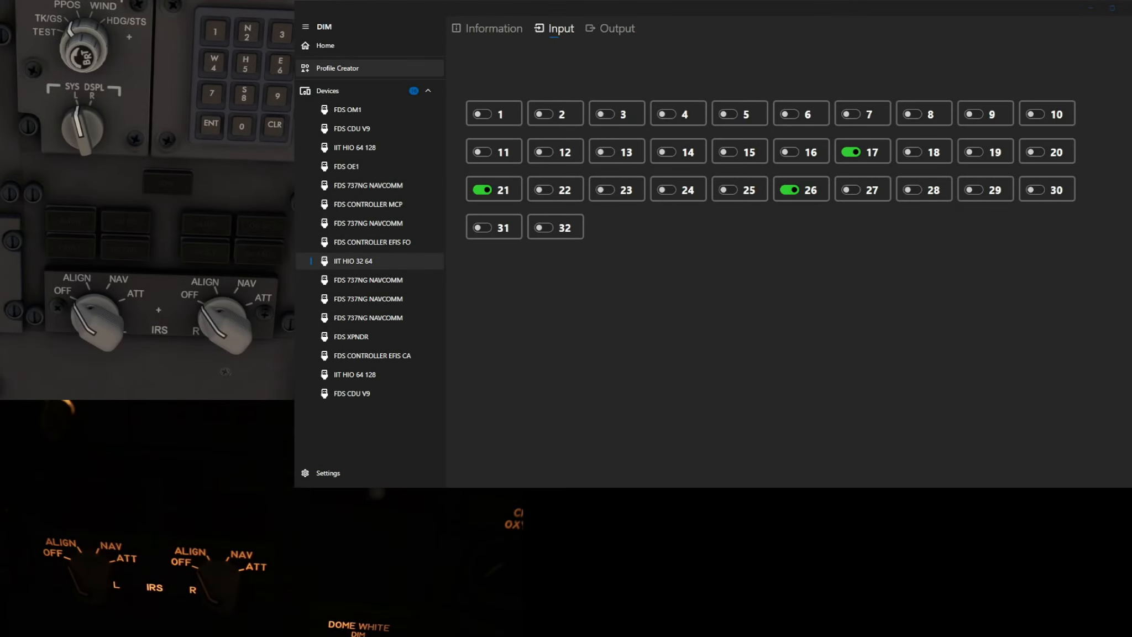
# - Review the LED output mappings in the PMDG 737NG FDS AftOvrhd (4101) profile
pyautogui.click(340, 69)
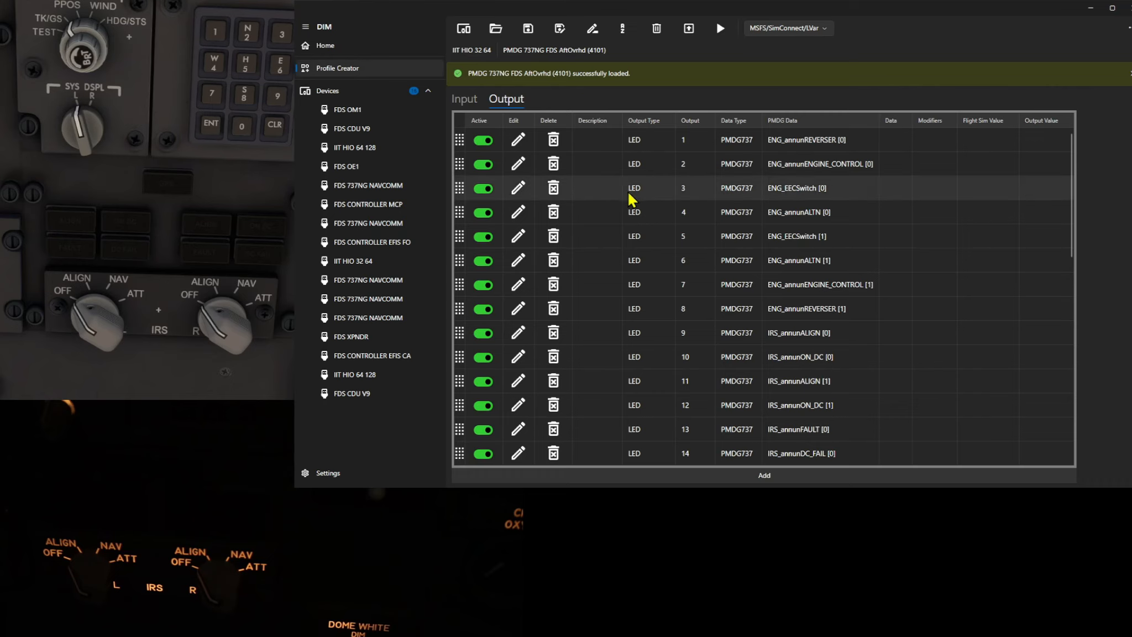
pyautogui.scroll(-3, 626, 190)
pyautogui.scroll(-4, 626, 195)
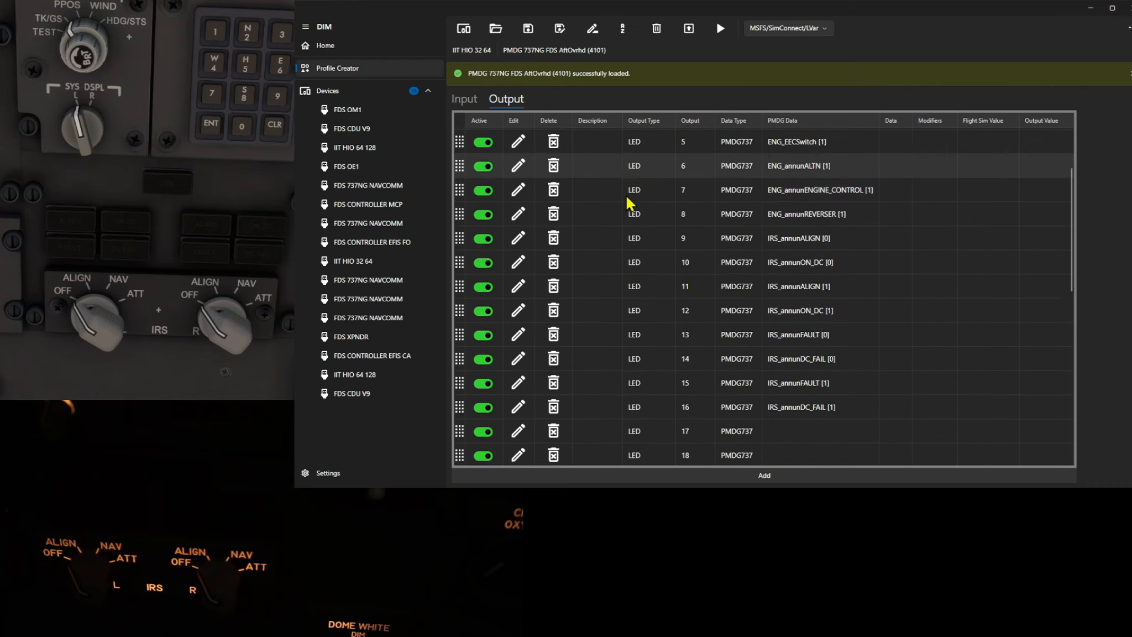
pyautogui.scroll(-1, 629, 203)
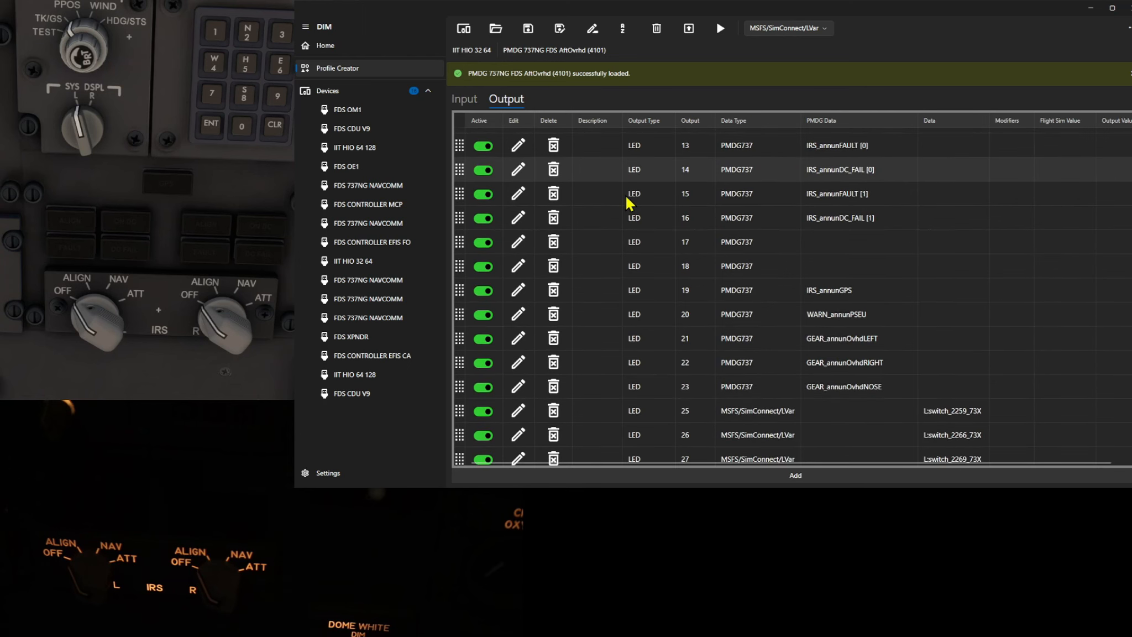
# - List the profile's input mappings sorted by input number and find the IRS mode selector entries
pyautogui.click(464, 104)
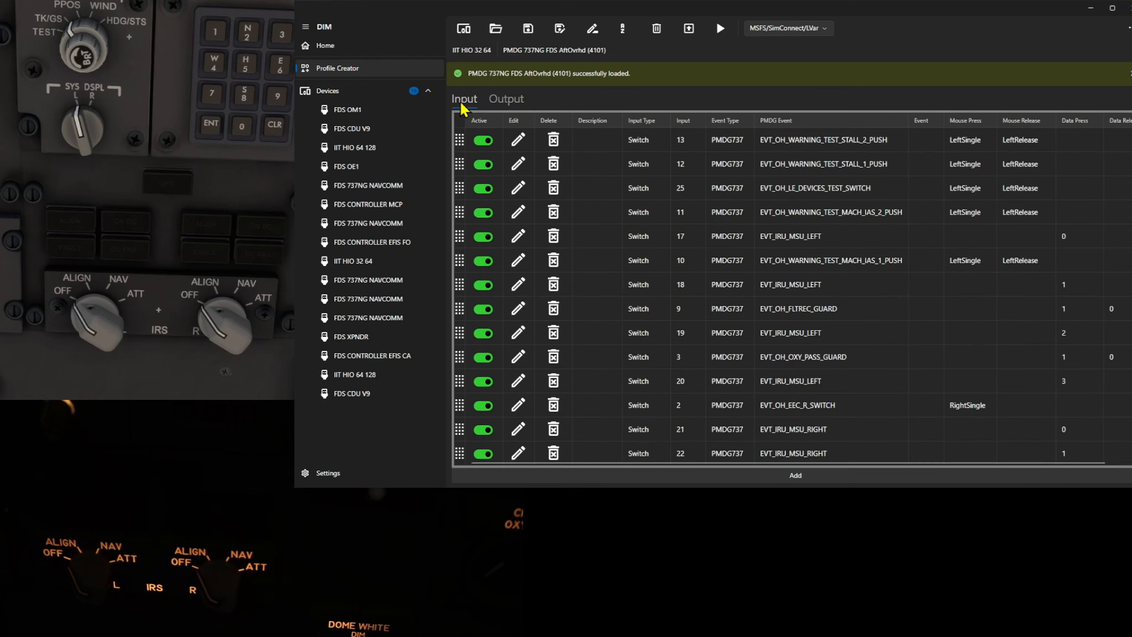
pyautogui.scroll(-1, 605, 213)
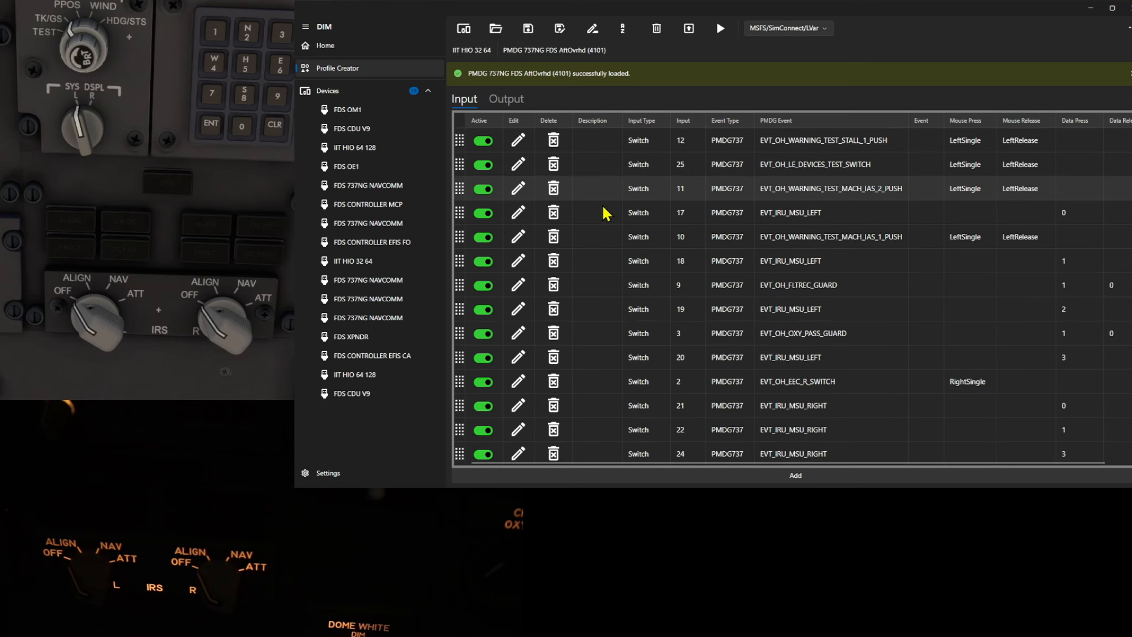
pyautogui.scroll(-1, 606, 213)
pyautogui.scroll(-1, 606, 214)
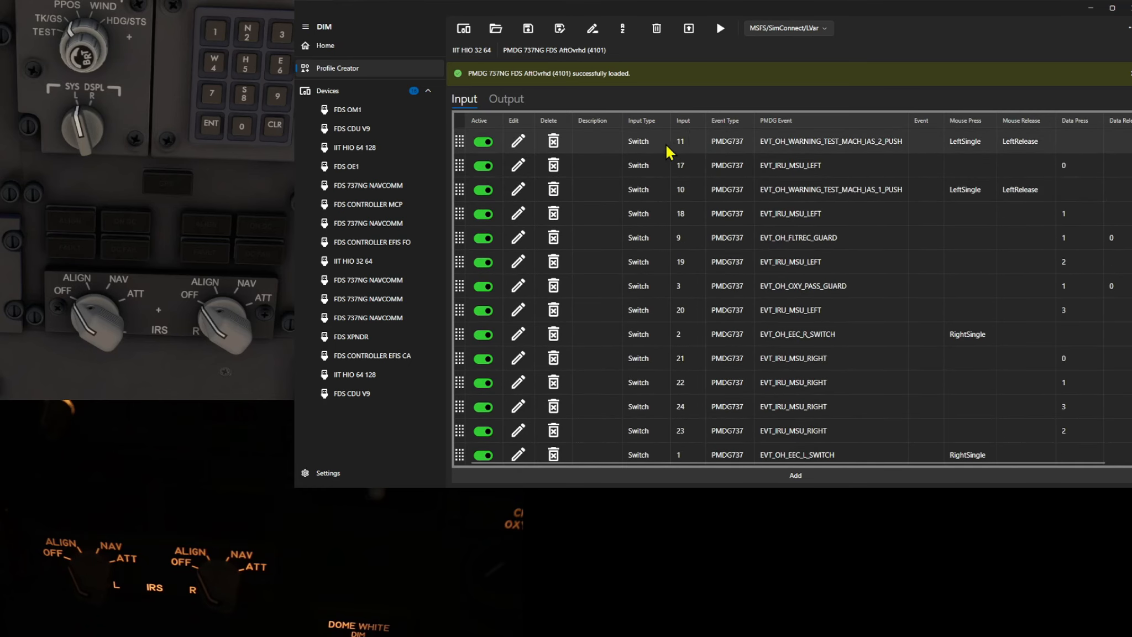
pyautogui.click(684, 121)
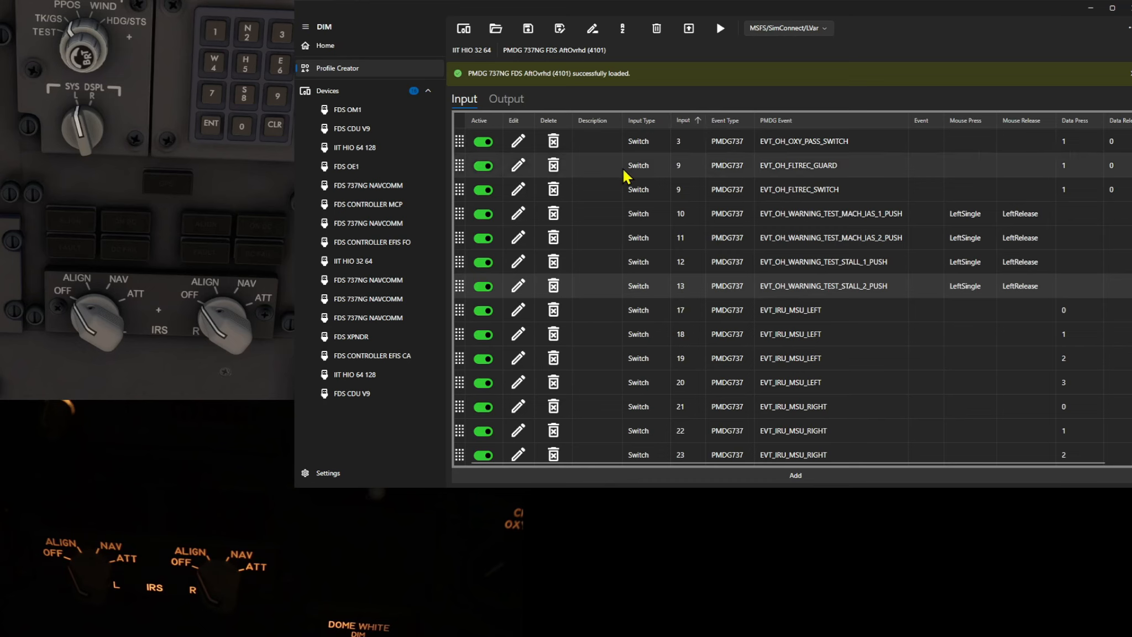
pyautogui.scroll(-1, 600, 175)
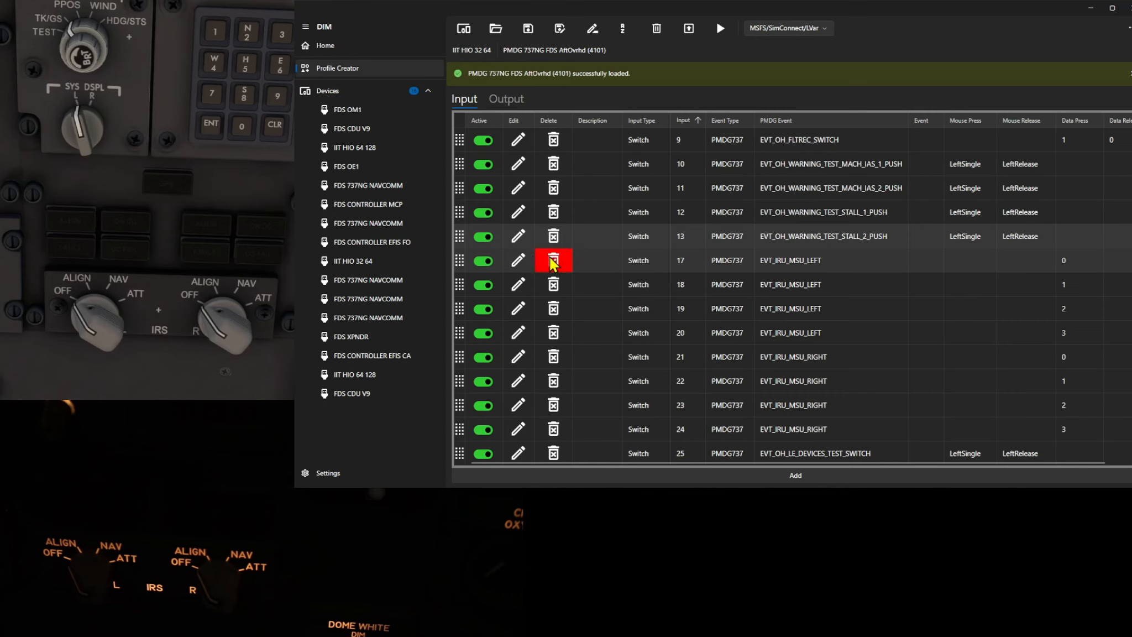
# - Check the event settings and preconditions of the switch 17 EVT_IRU_MSU_LEFT mapping and accept them
pyautogui.click(519, 262)
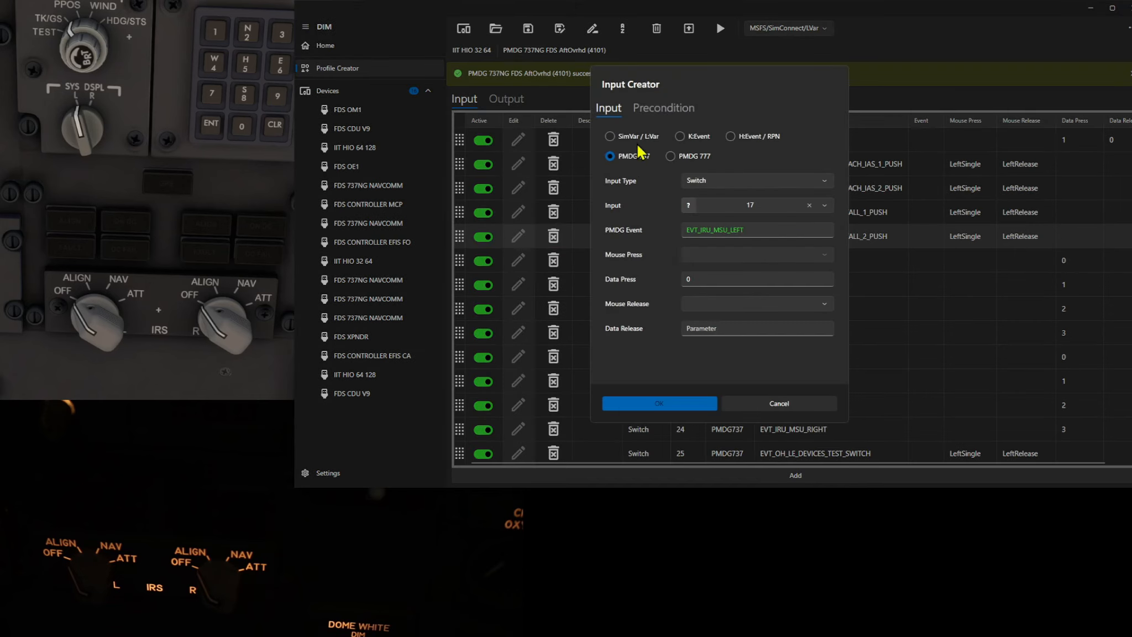
pyautogui.click(665, 105)
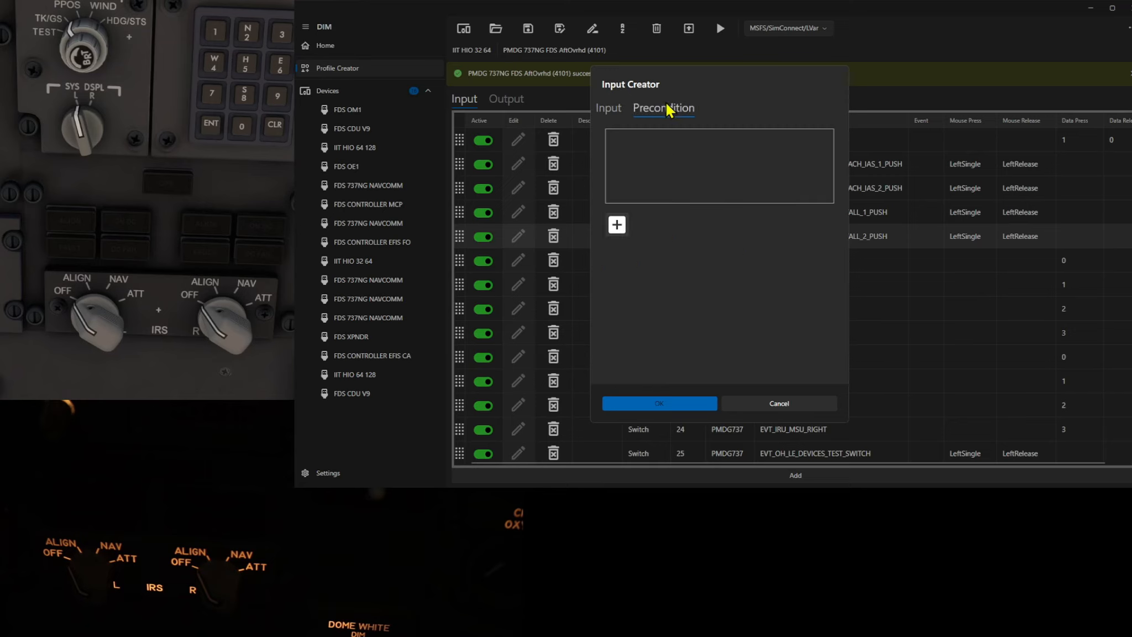
pyautogui.click(607, 110)
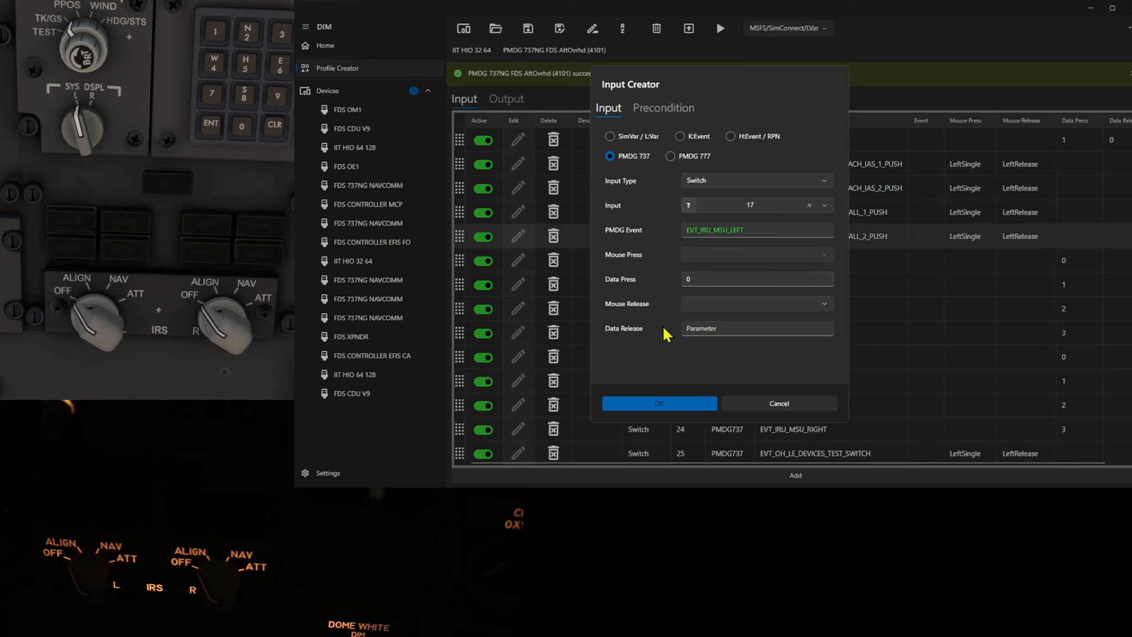
pyautogui.click(665, 403)
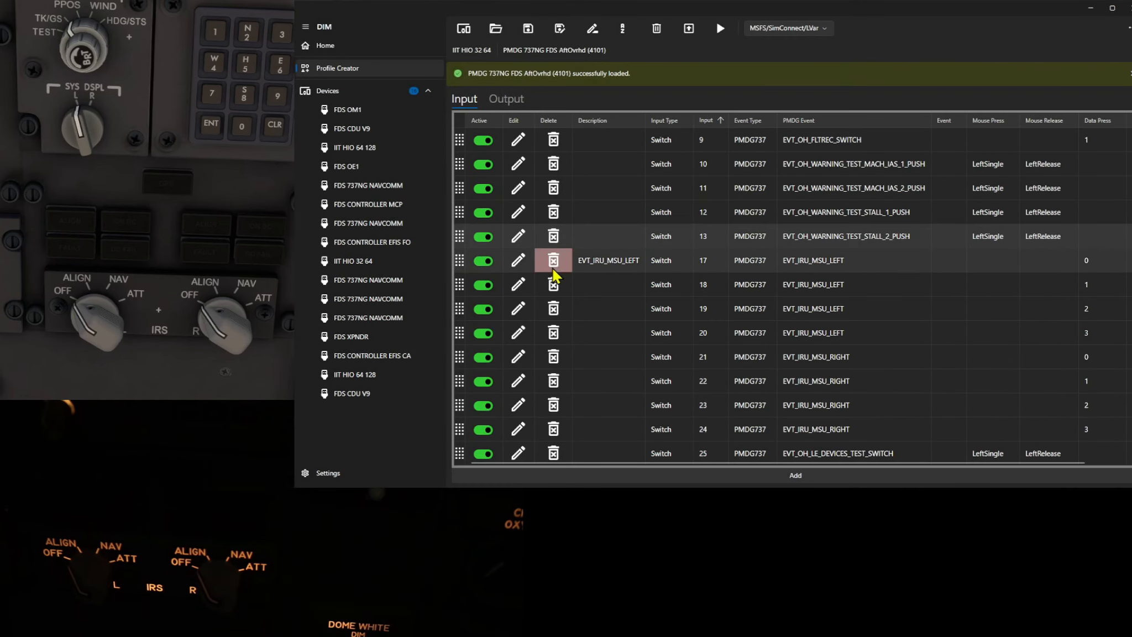
# - Check the event settings and preconditions of the switch 18 EVT_IRU_MSU_LEFT mapping and accept them
pyautogui.click(520, 286)
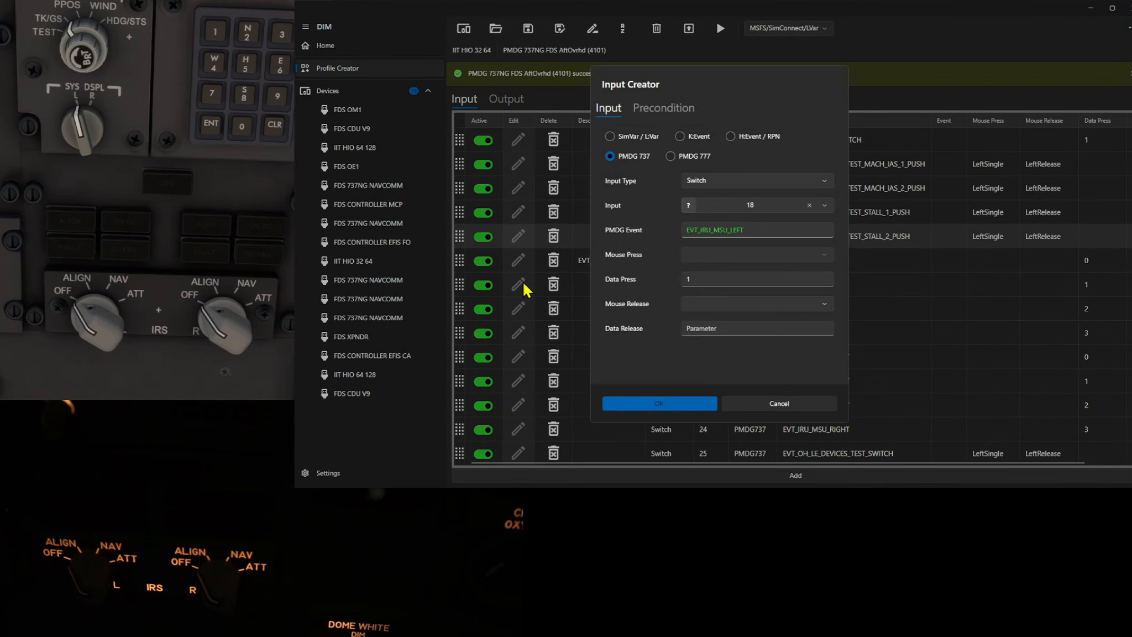
pyautogui.click(668, 106)
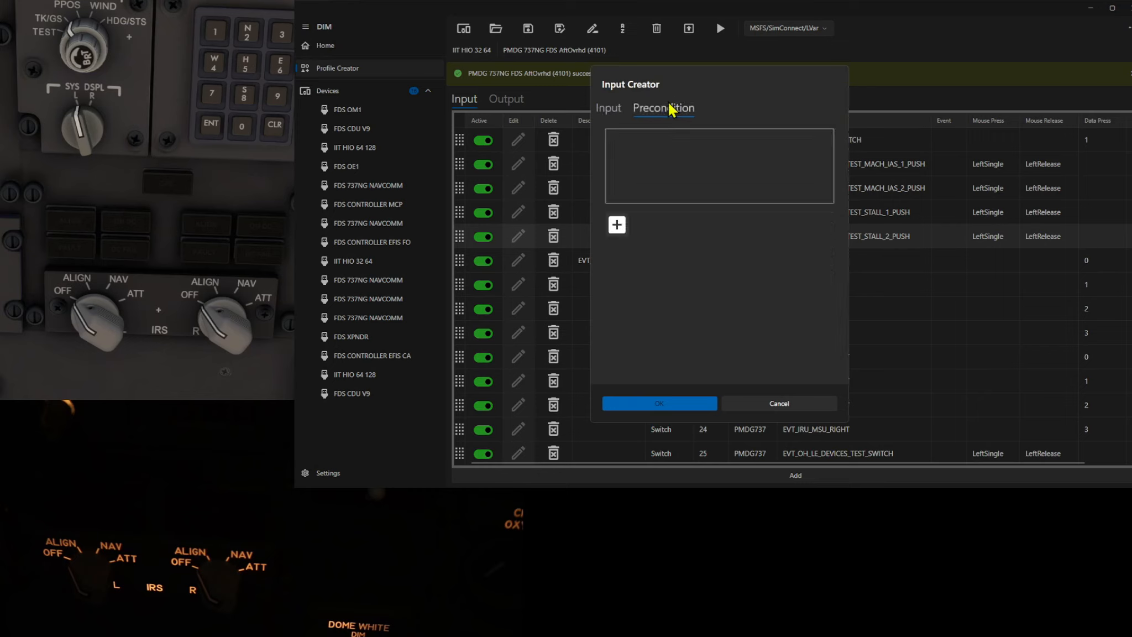
pyautogui.click(612, 108)
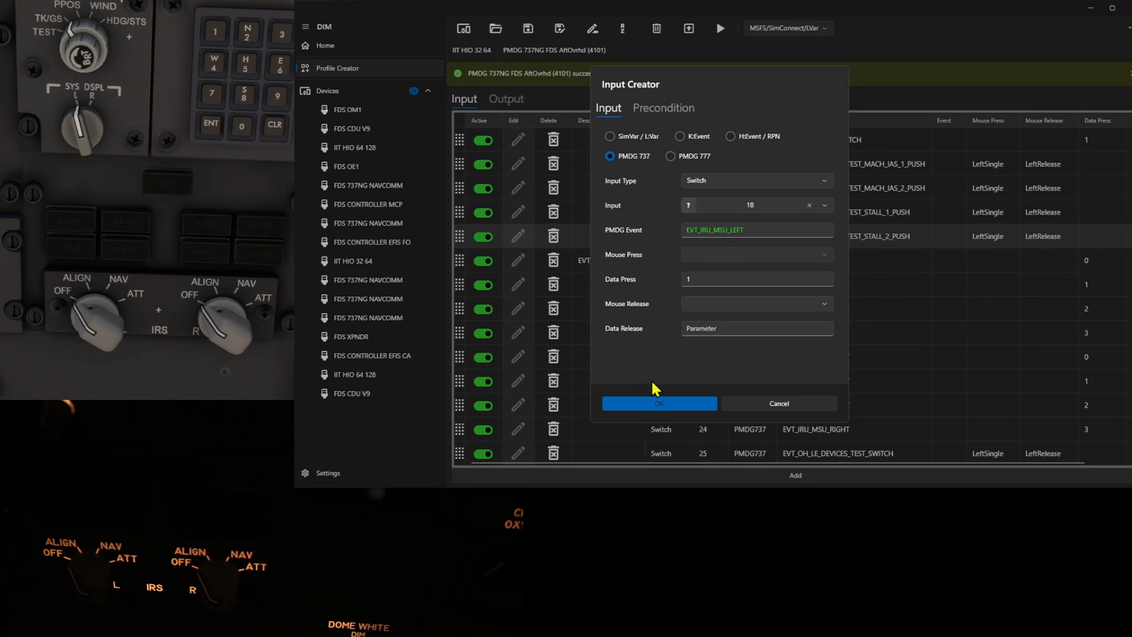
pyautogui.click(652, 403)
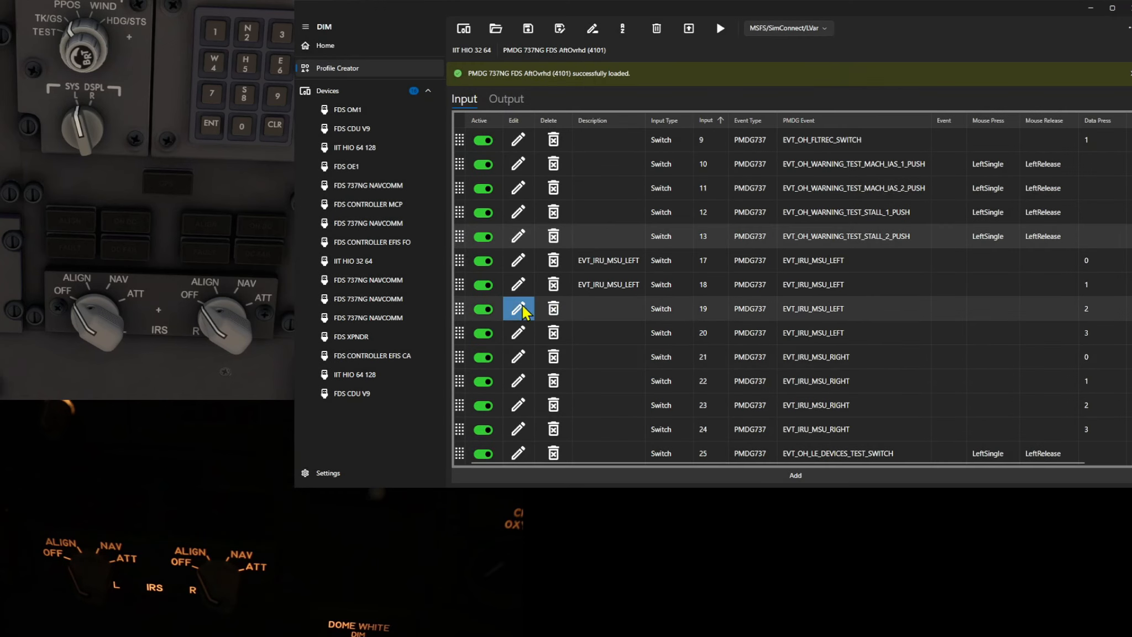
# - Review and accept the EVT_IRU_MSU_LEFT mappings of switches 19 and 20
pyautogui.click(519, 310)
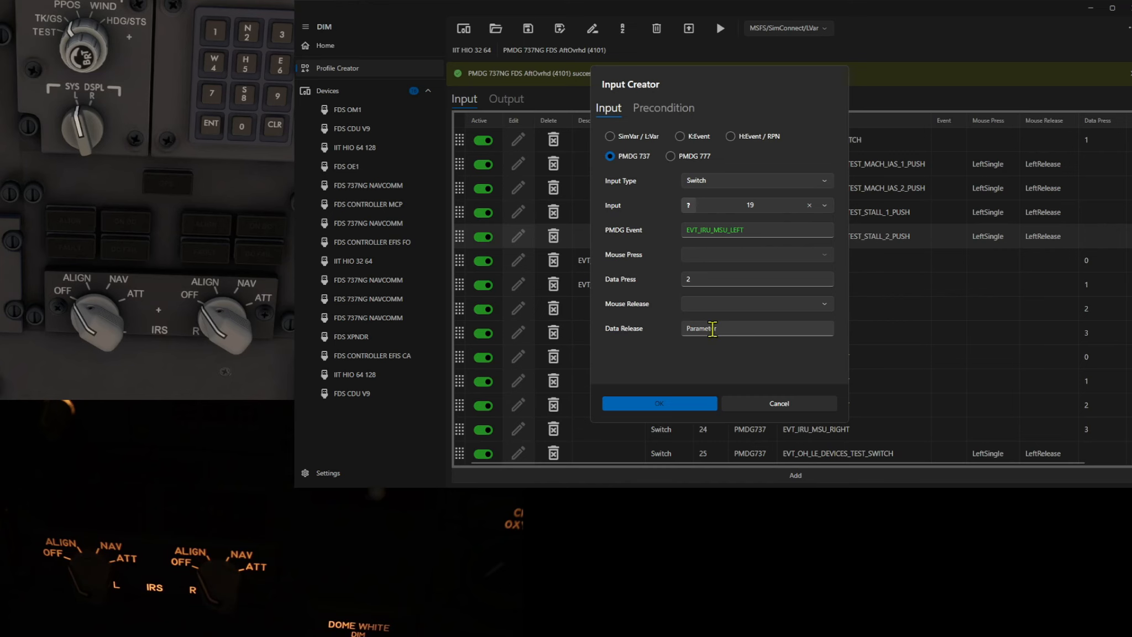
pyautogui.click(657, 403)
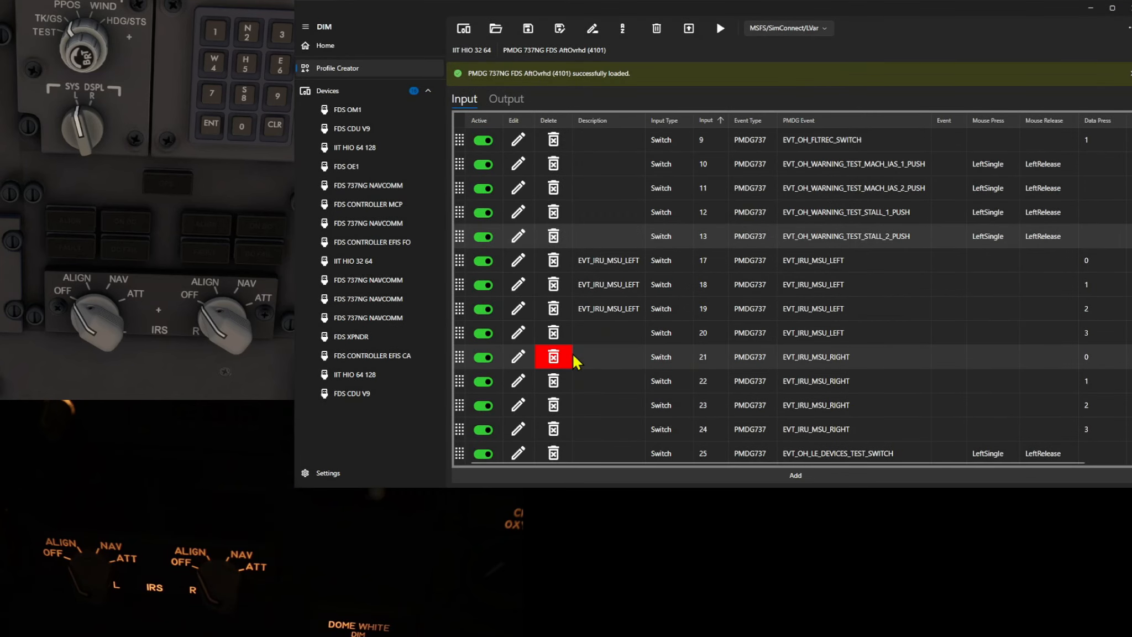
pyautogui.click(519, 333)
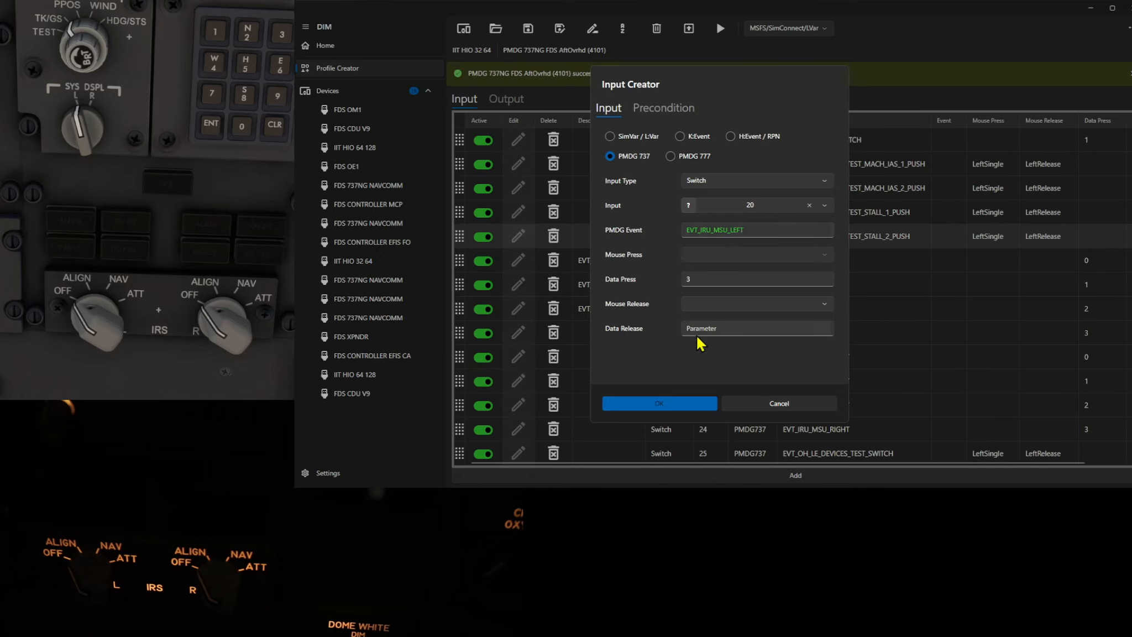
pyautogui.click(656, 403)
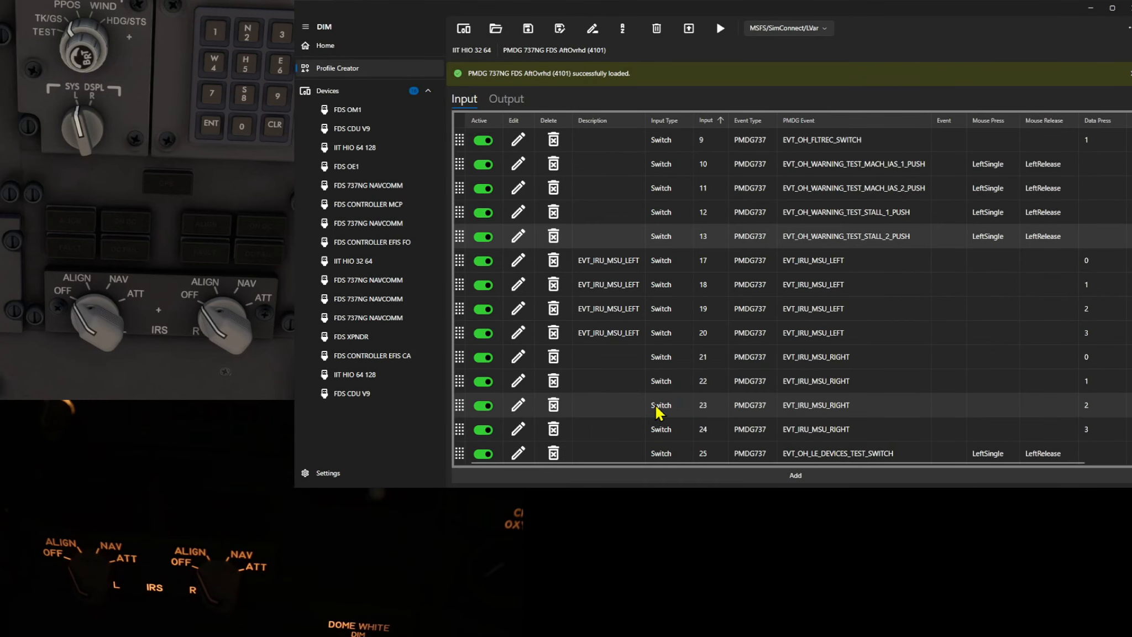
# - Review and accept the EVT_IRU_MSU_RIGHT mappings of switches 21 and 22
pyautogui.click(518, 357)
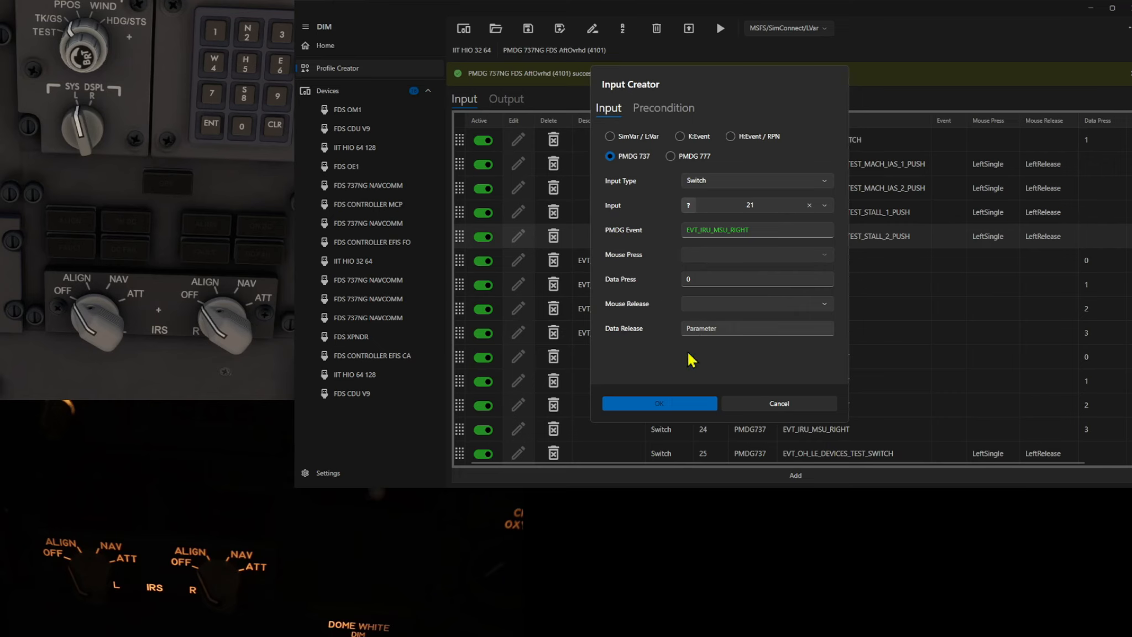
pyautogui.click(659, 403)
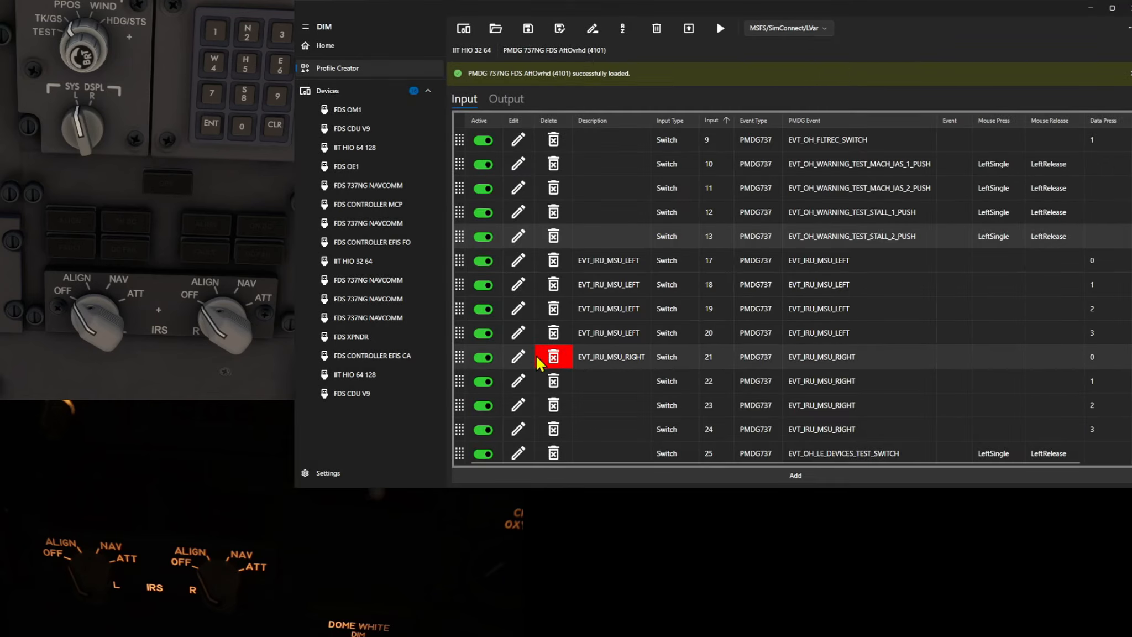
pyautogui.click(518, 381)
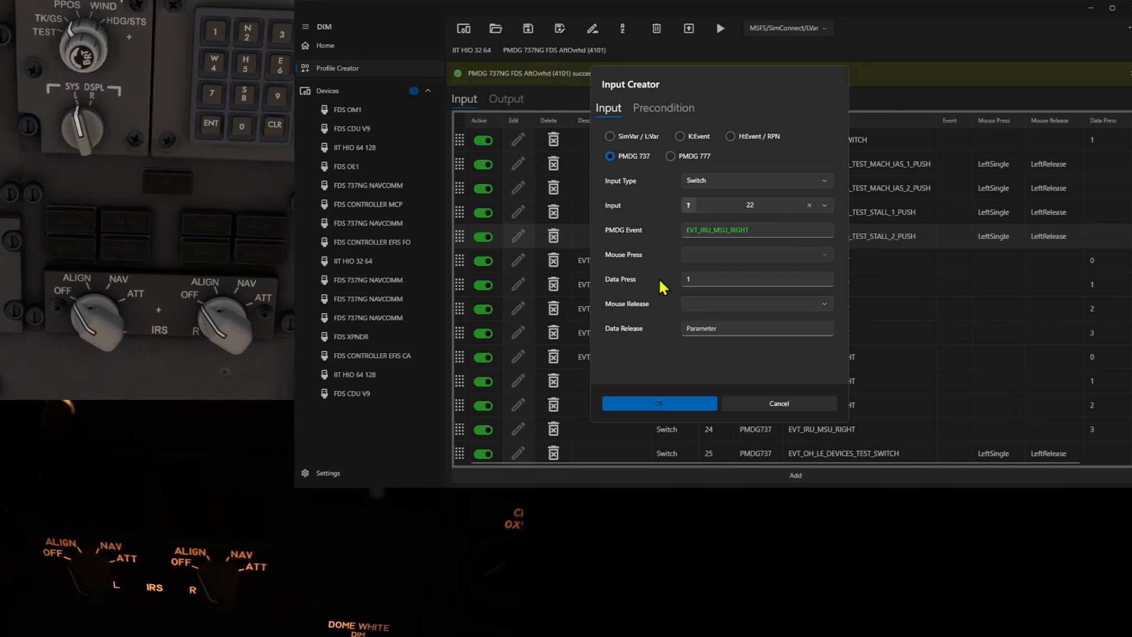
pyautogui.click(652, 405)
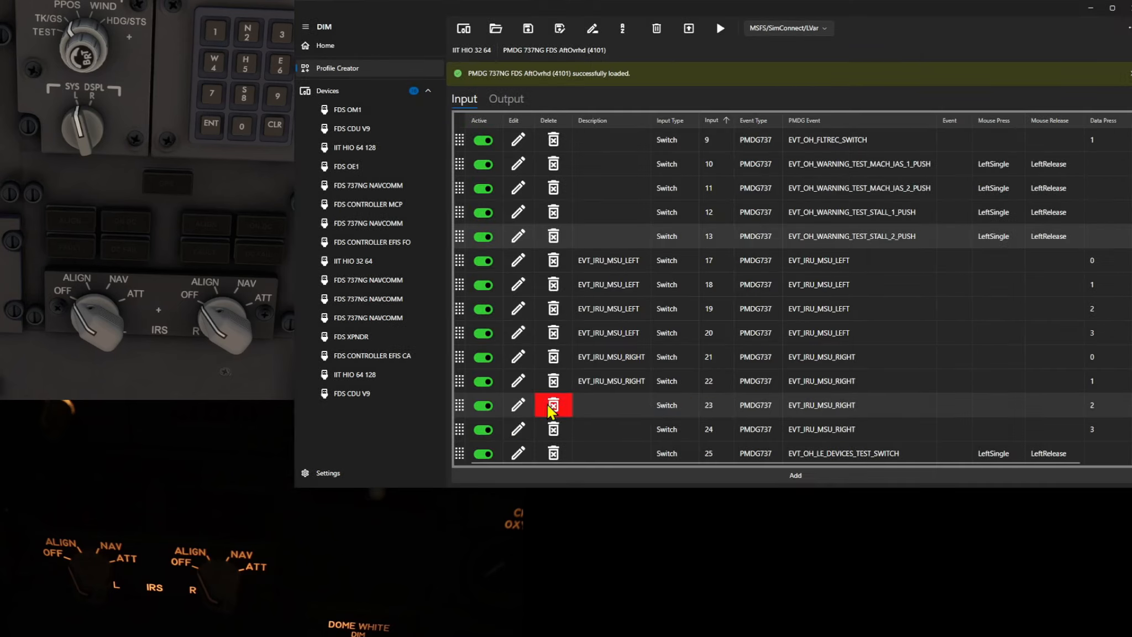
# - Review and accept the EVT_IRU_MSU_RIGHT mappings of switches 23 and 24, including the preconditions of switch 23
pyautogui.click(517, 407)
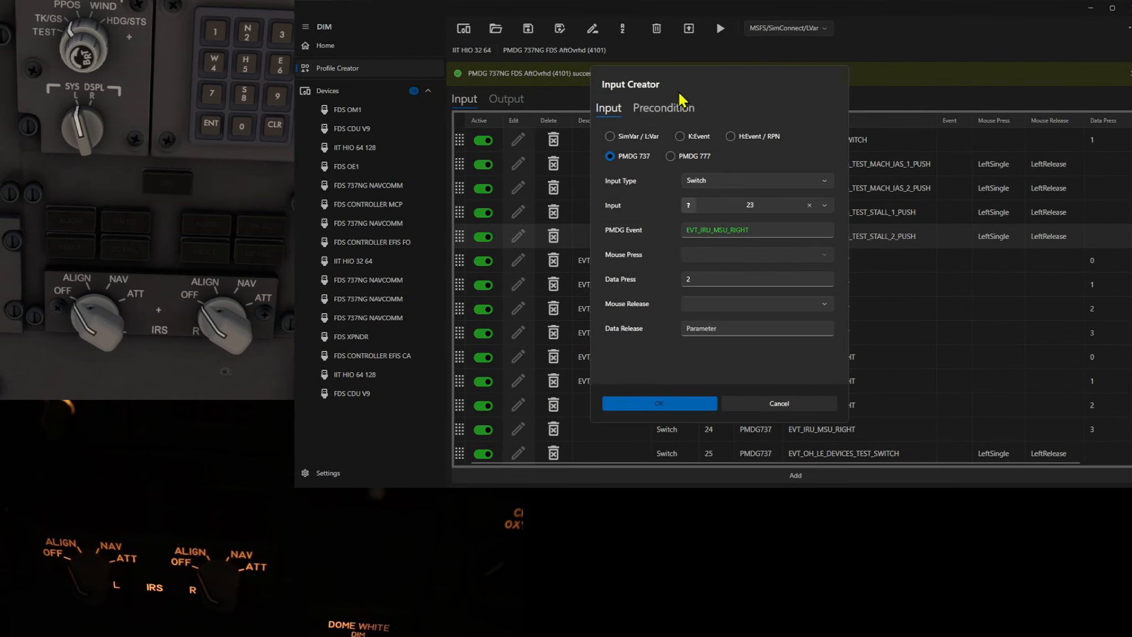
pyautogui.click(672, 111)
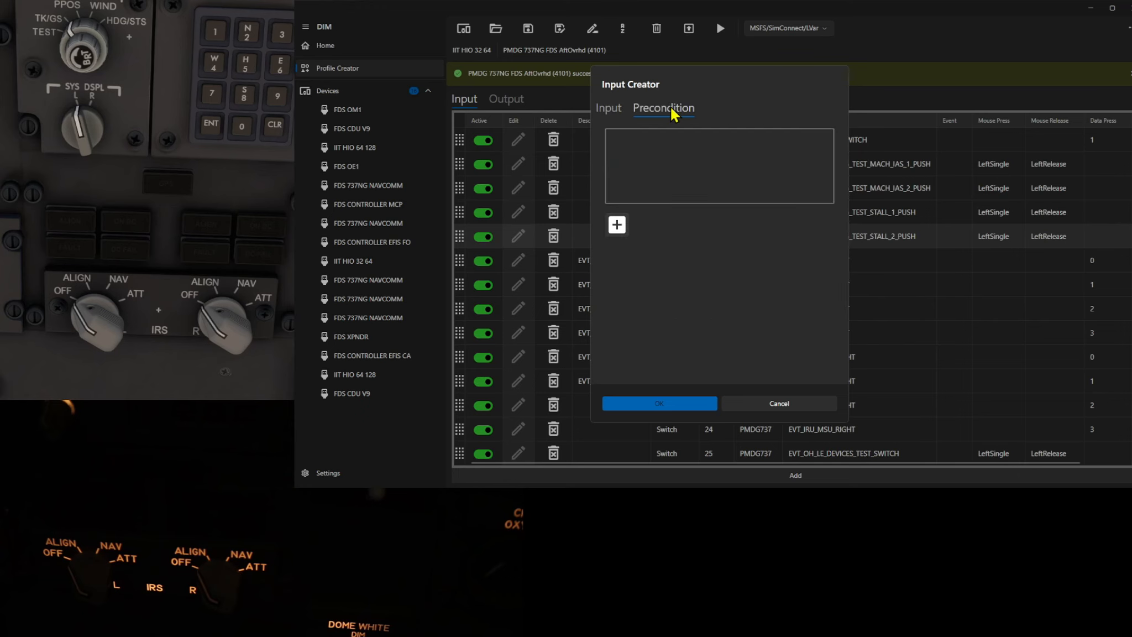
pyautogui.click(610, 108)
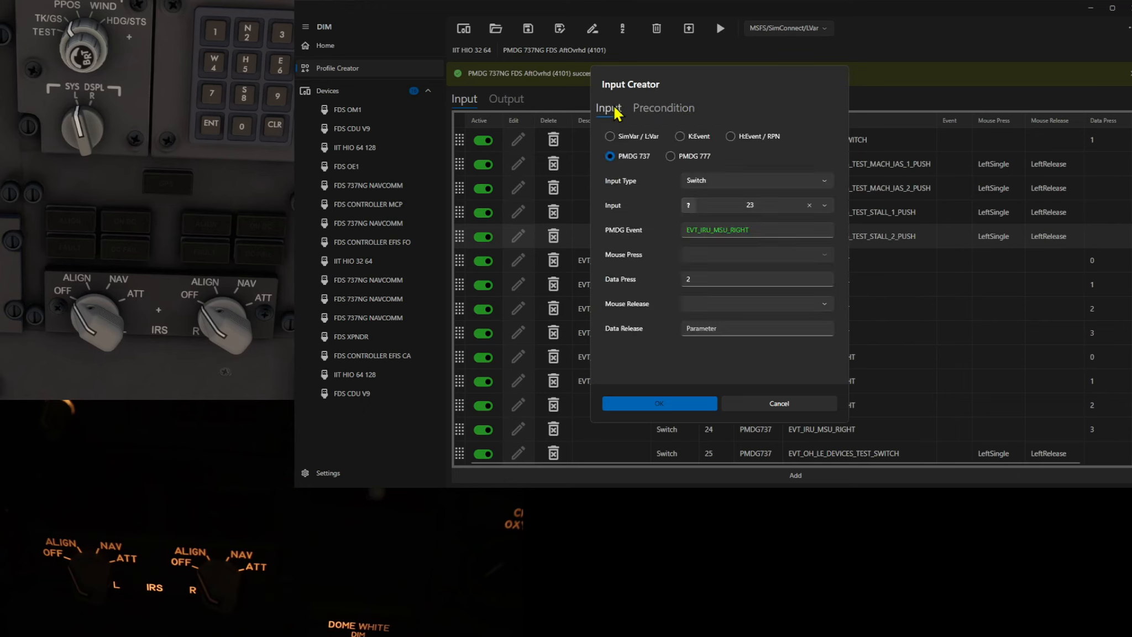
pyautogui.click(624, 407)
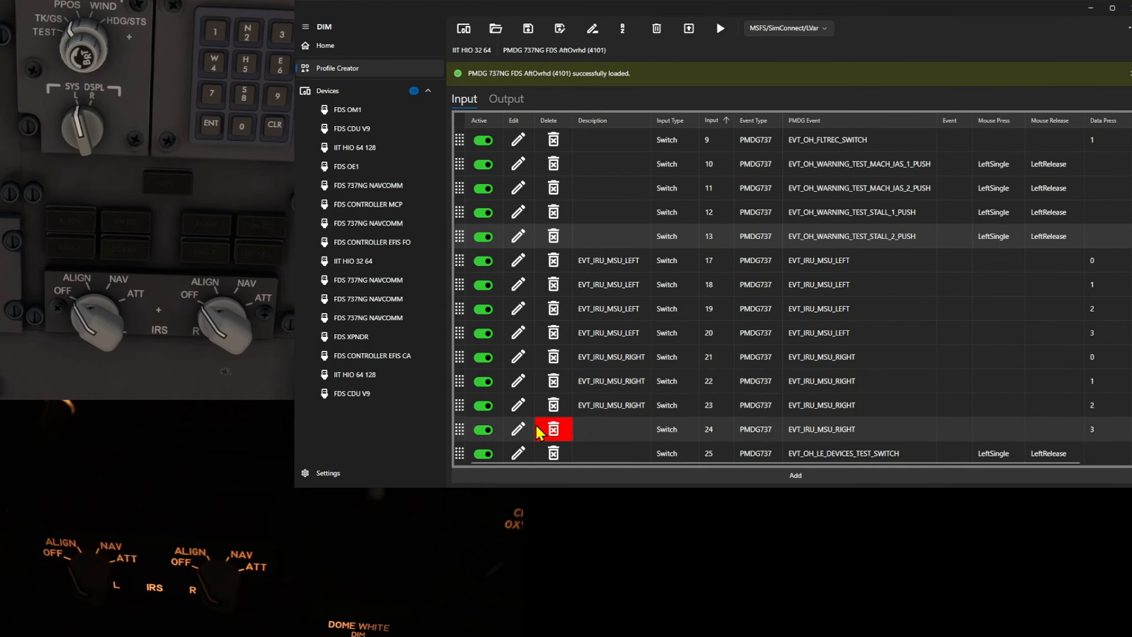
pyautogui.click(520, 428)
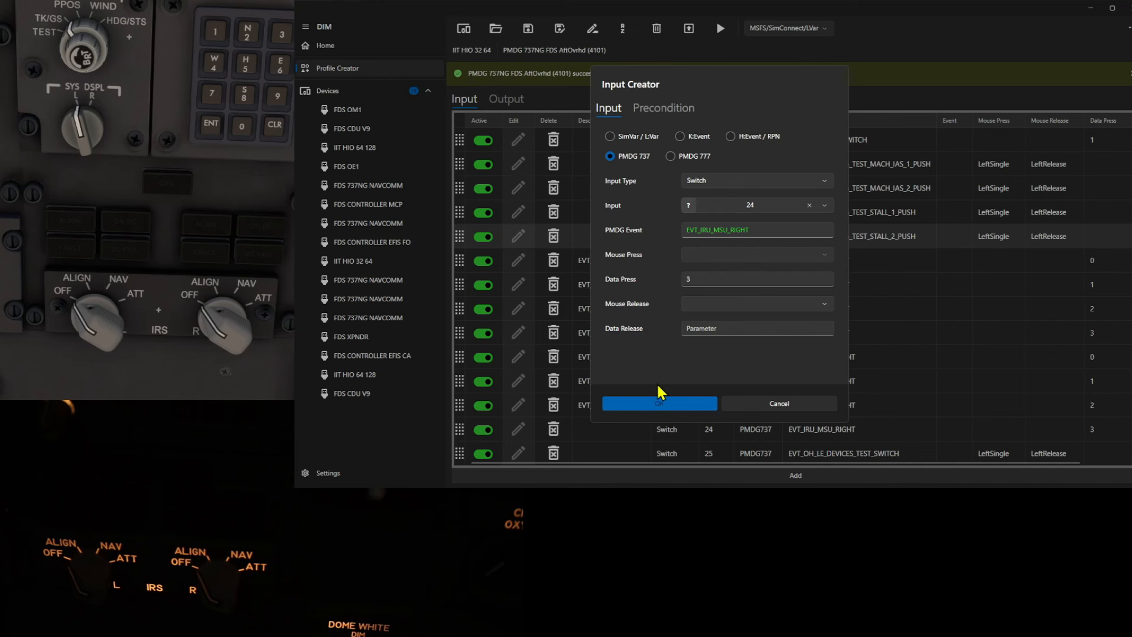
pyautogui.click(653, 400)
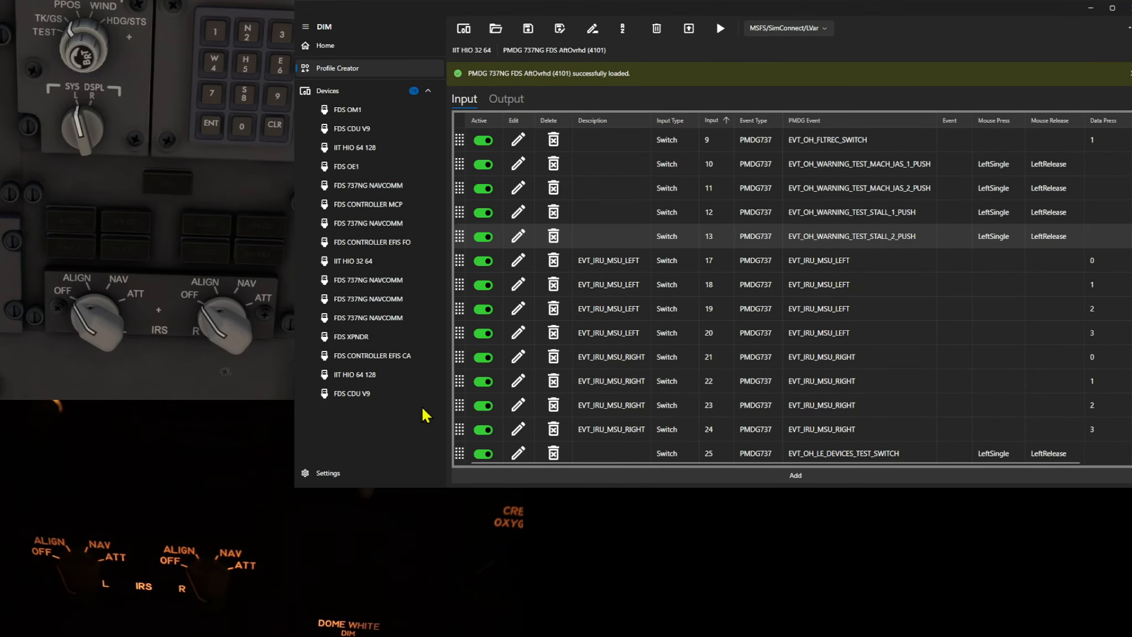
# - Return to the live switch inputs of the IIT HIO 32 64 device
pyautogui.click(354, 262)
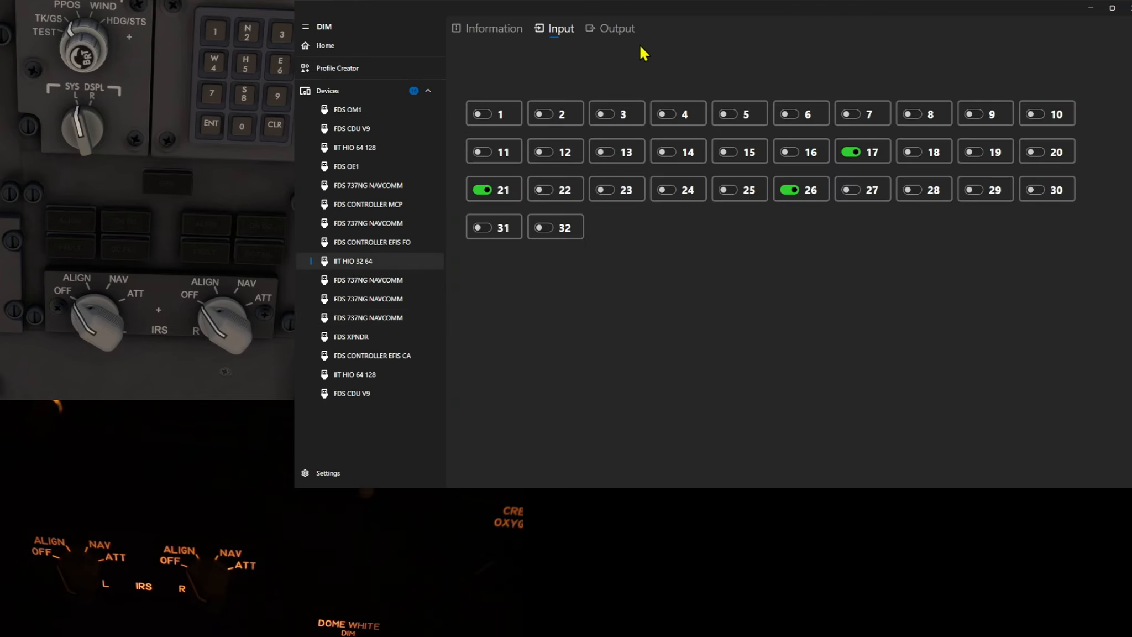
# - Test the IRS annunciator lights of the IIT HIO 32 64 device by turning on its LED outputs 9 to 16
pyautogui.click(616, 30)
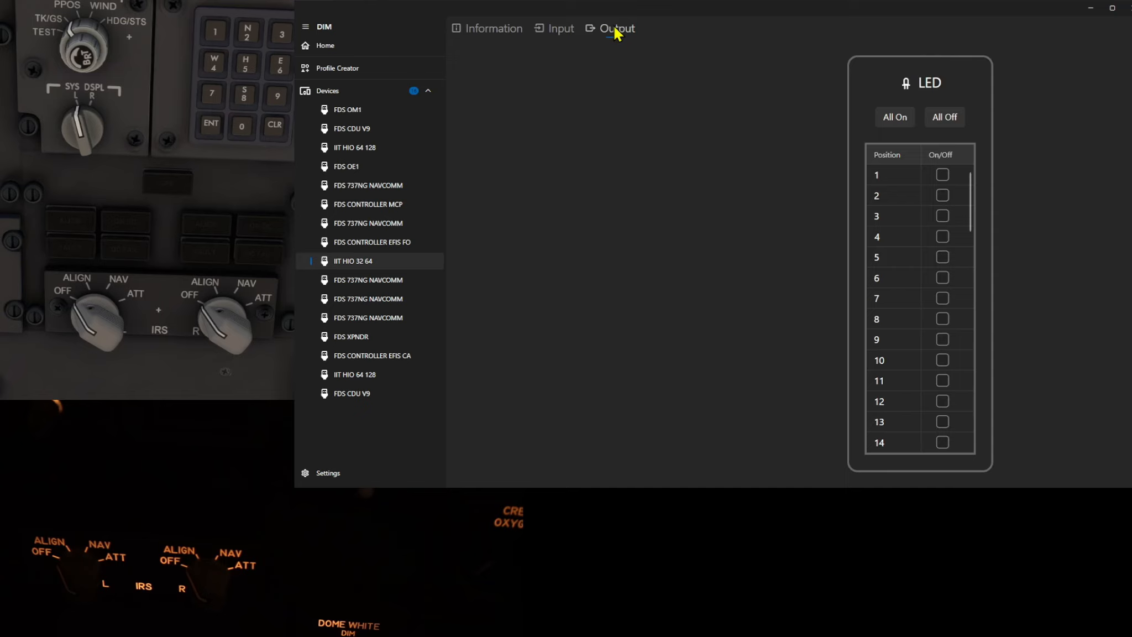
pyautogui.scroll(-3, 974, 210)
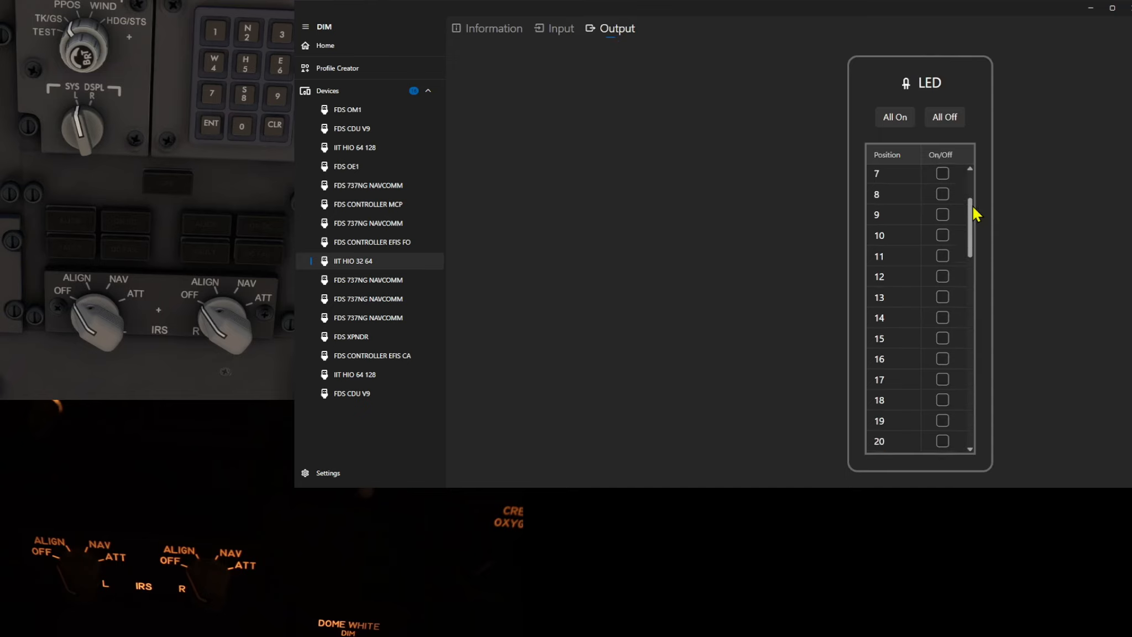
pyautogui.scroll(1, 974, 207)
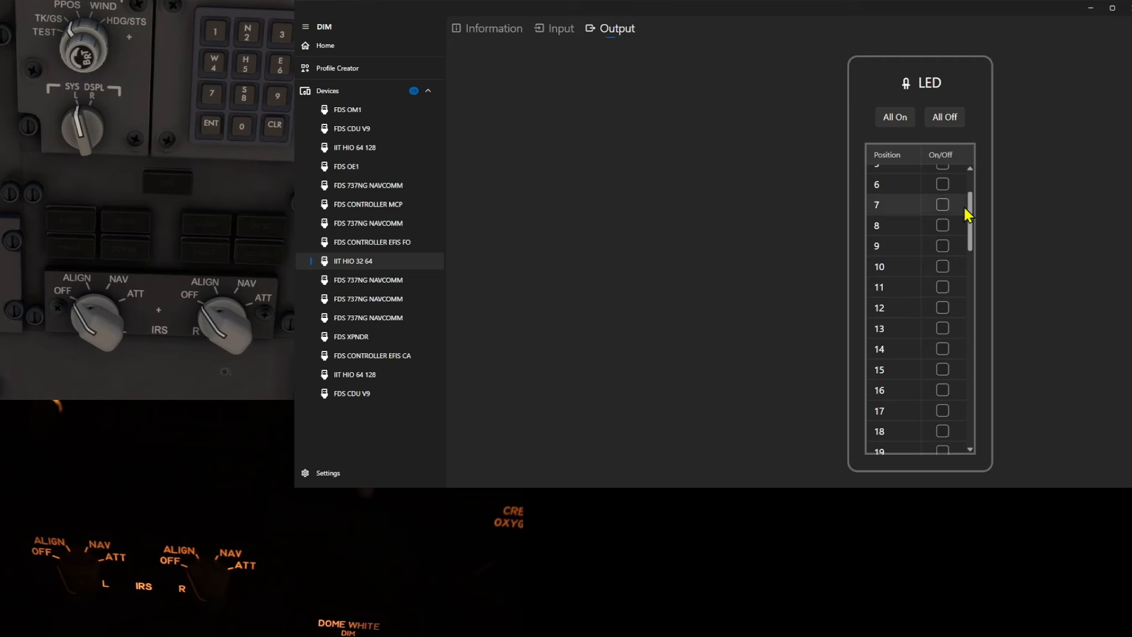
pyautogui.click(944, 245)
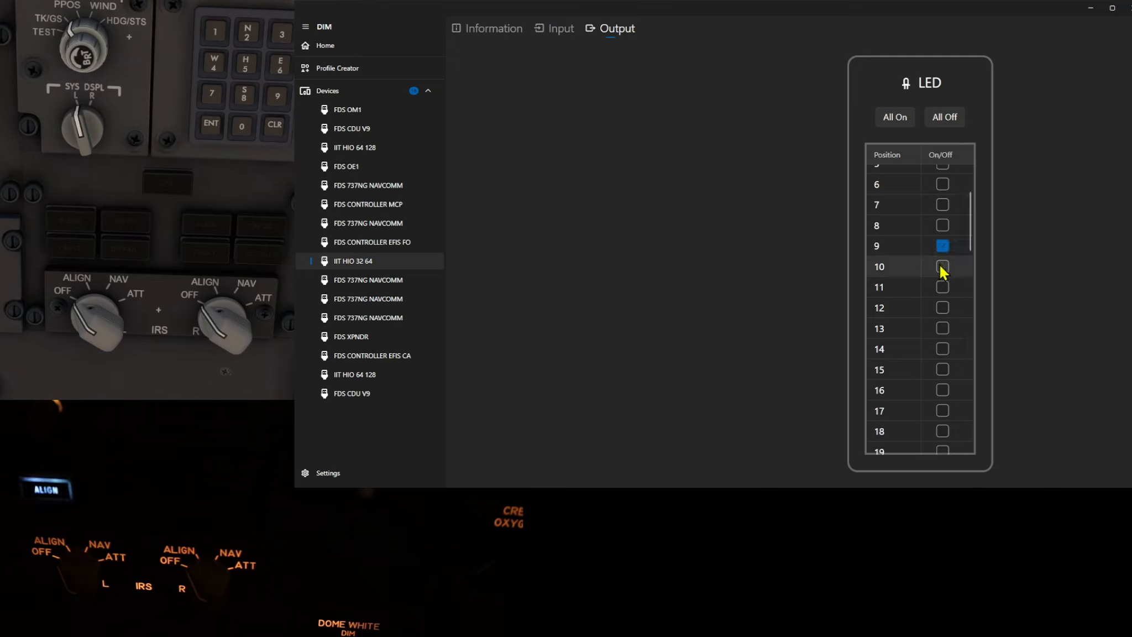
pyautogui.click(941, 267)
pyautogui.click(943, 287)
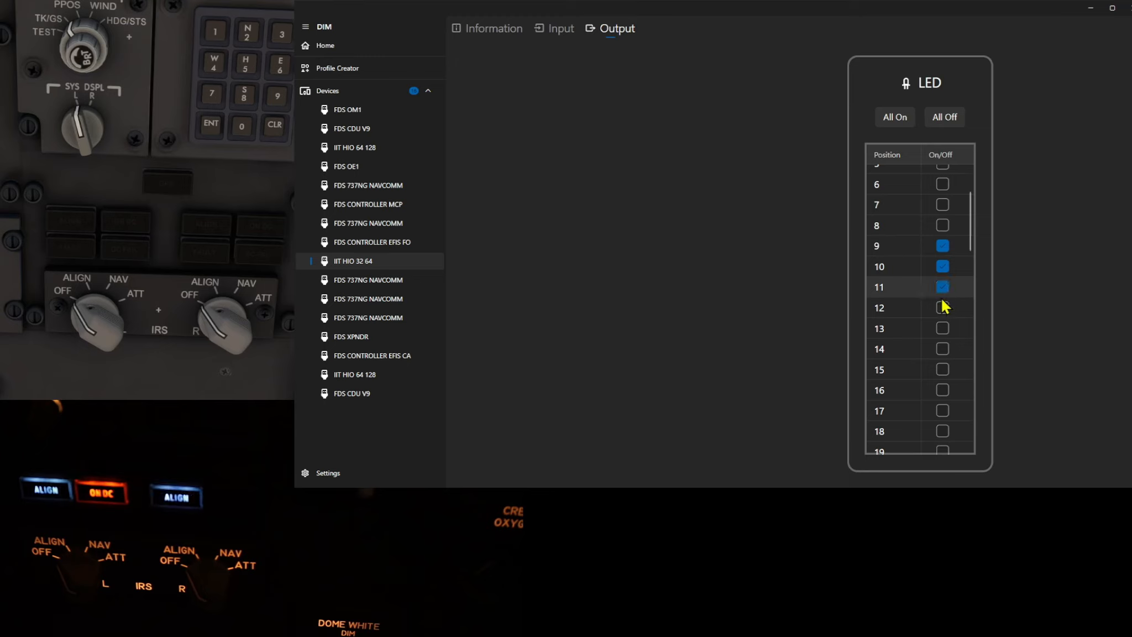
pyautogui.click(942, 308)
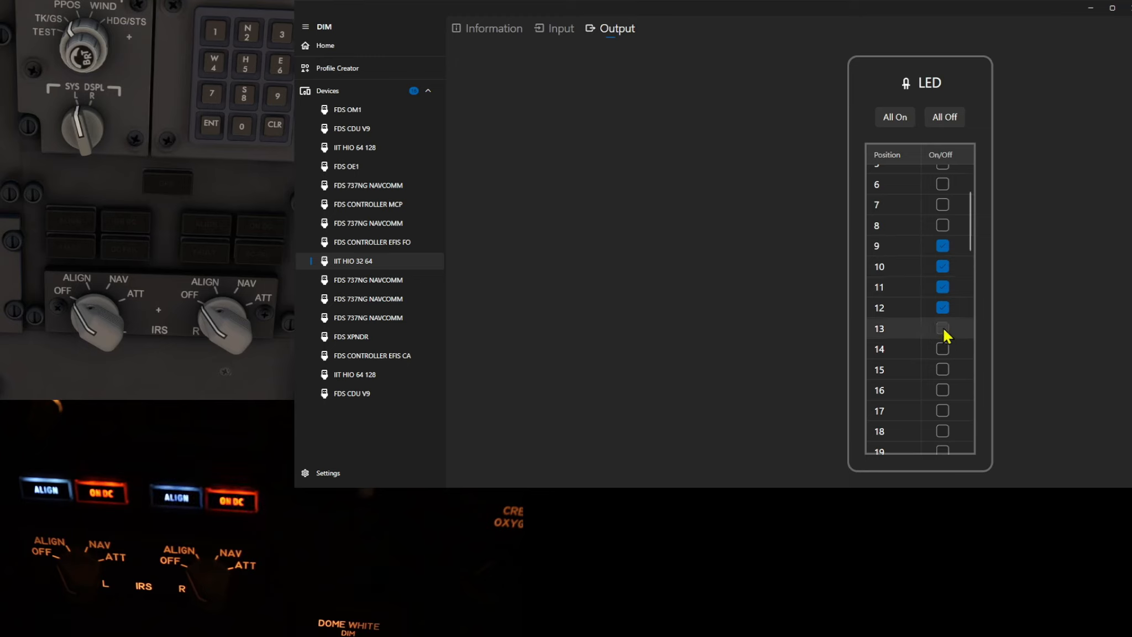
pyautogui.click(942, 328)
pyautogui.click(943, 349)
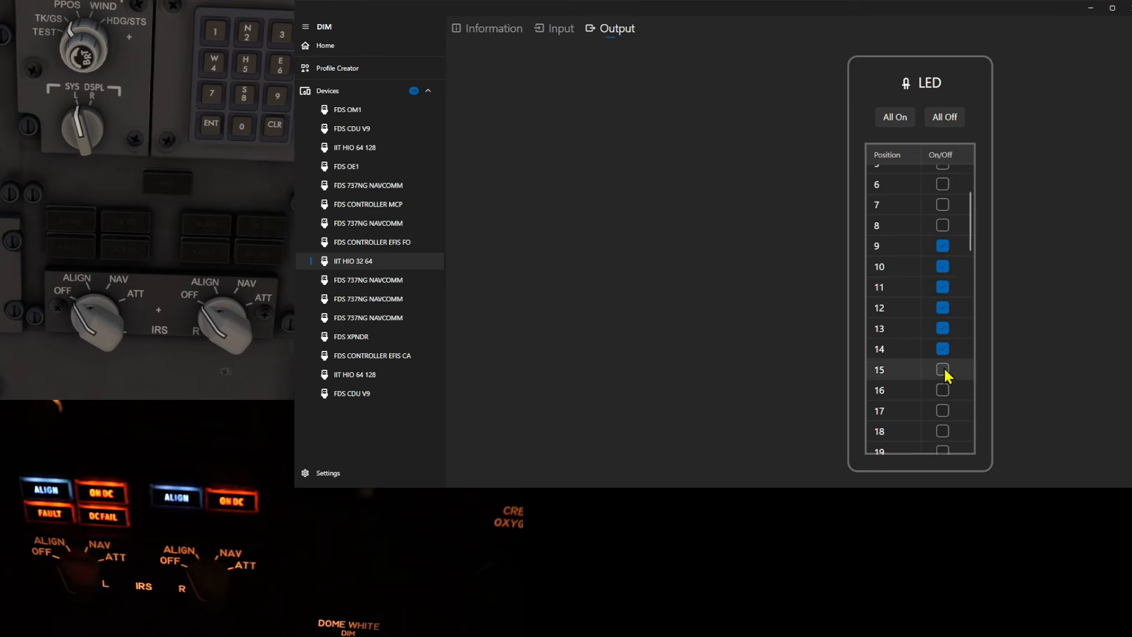
pyautogui.click(943, 369)
pyautogui.click(942, 390)
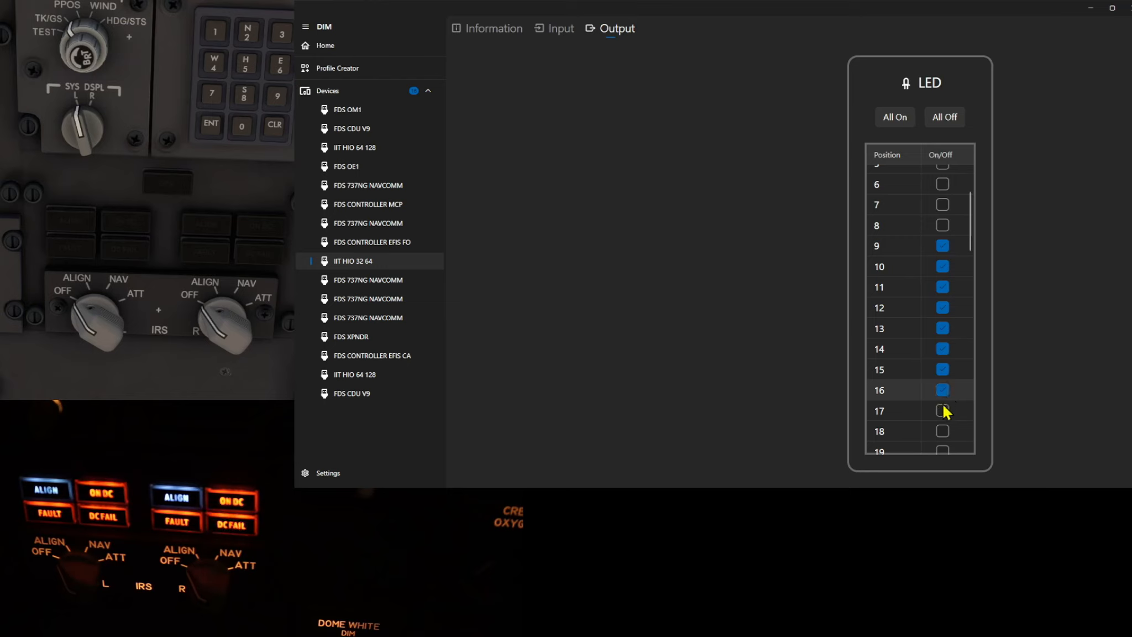
# - Turn on LED outputs 17 to 19 as well, and finish the test by switching all LEDs off
pyautogui.click(942, 411)
pyautogui.click(942, 431)
pyautogui.click(942, 450)
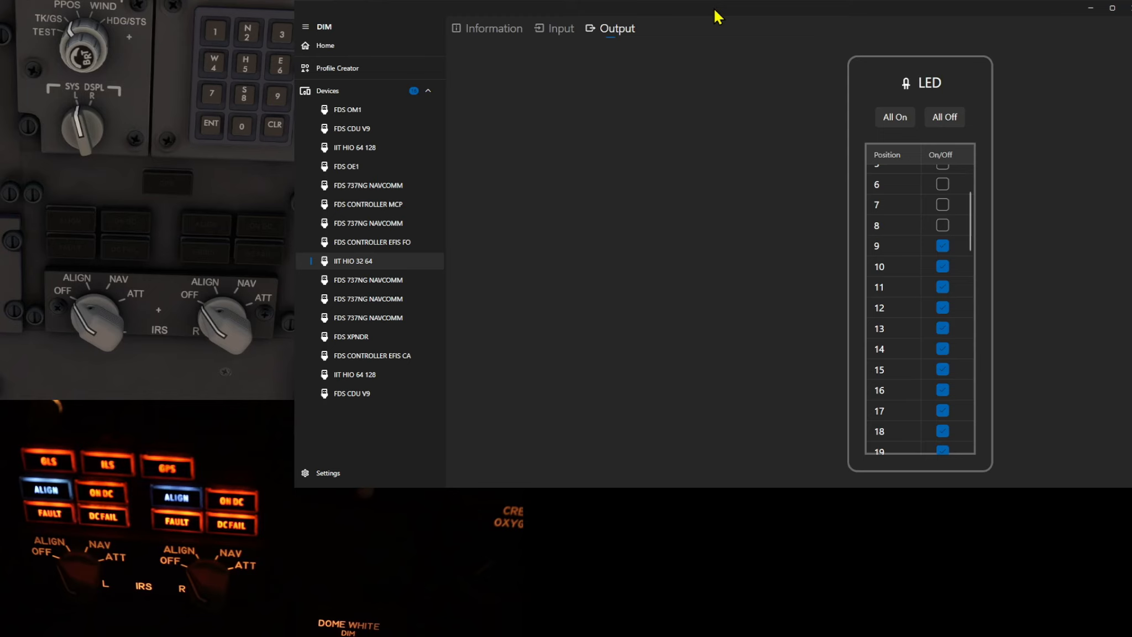
pyautogui.click(943, 119)
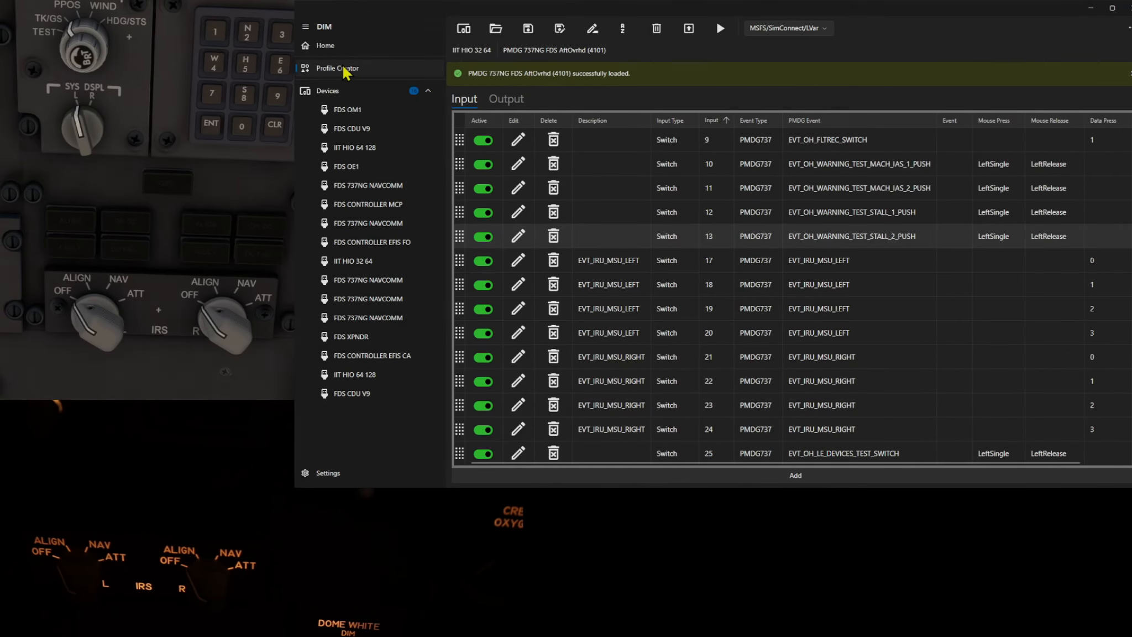
# - Examine the IRS annunciator entries among the output mappings of the PMDG 737NG FDS AftOvrhd profile
pyautogui.click(506, 100)
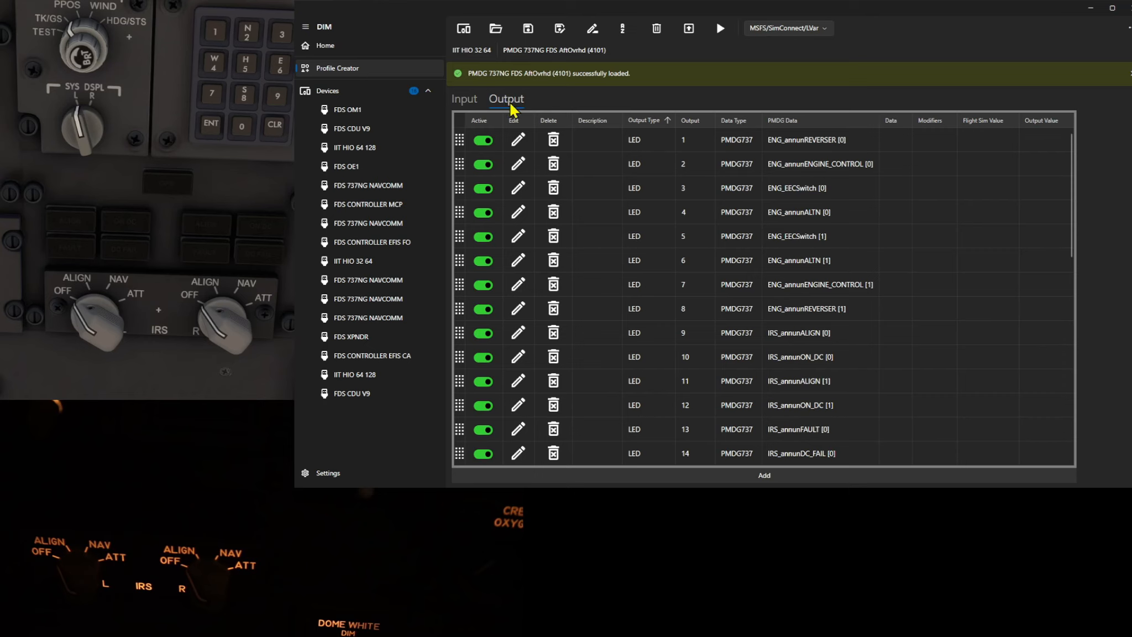
pyautogui.scroll(-2, 608, 214)
pyautogui.scroll(-3, 608, 215)
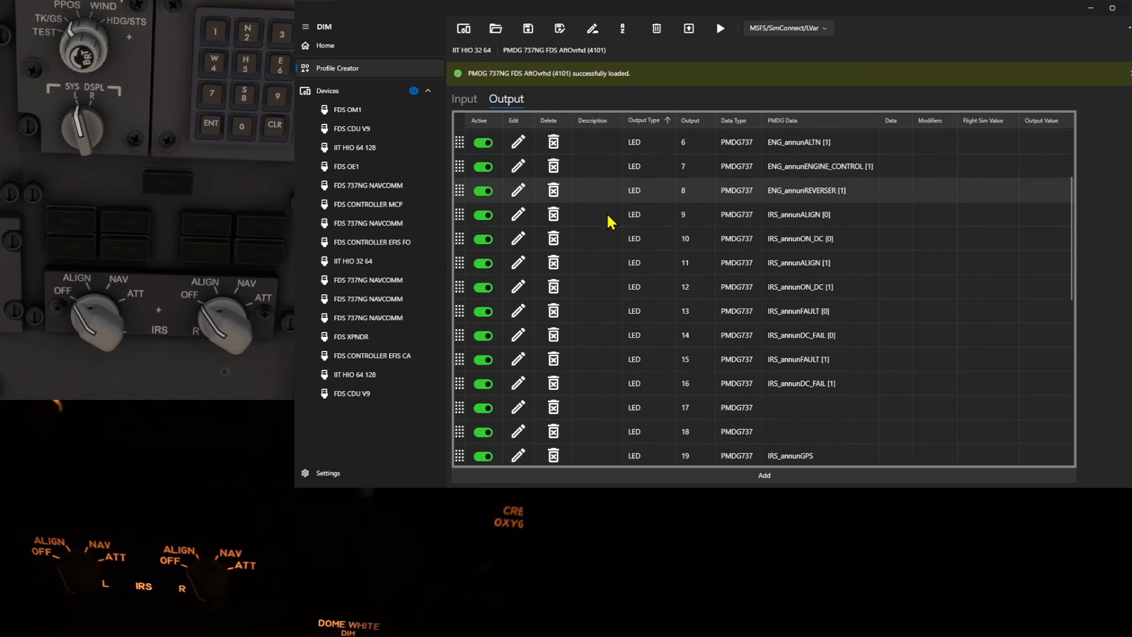
pyautogui.scroll(-1, 607, 213)
pyautogui.scroll(-1, 606, 212)
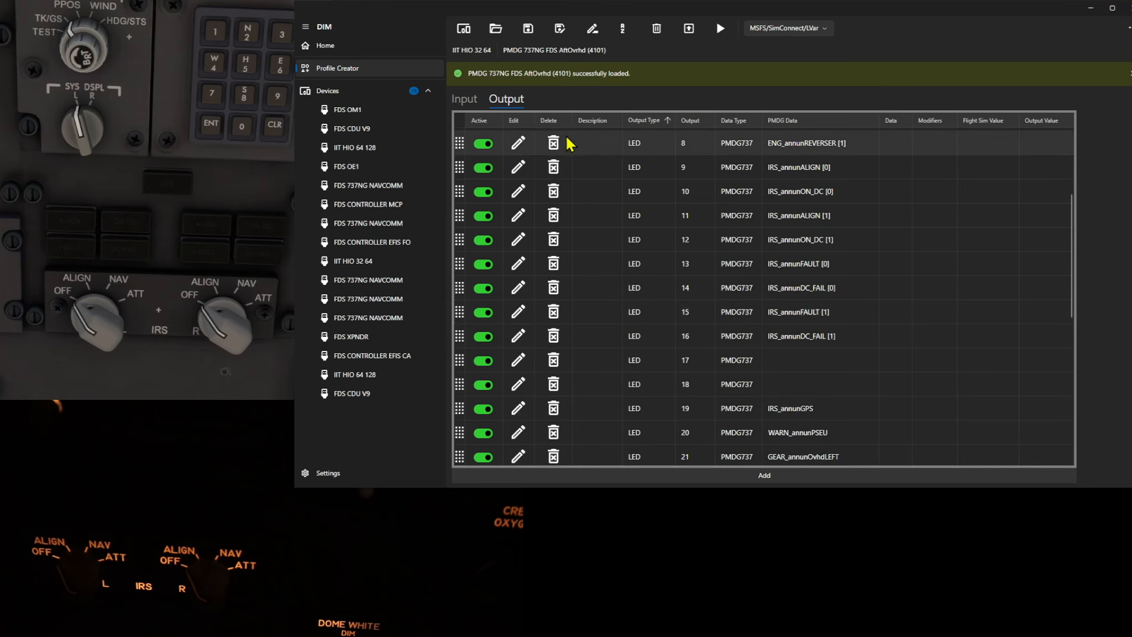
# - Review and accept the IRS_annunALIGN mapping of LED output 9, including its modifiers and preconditions
pyautogui.click(518, 168)
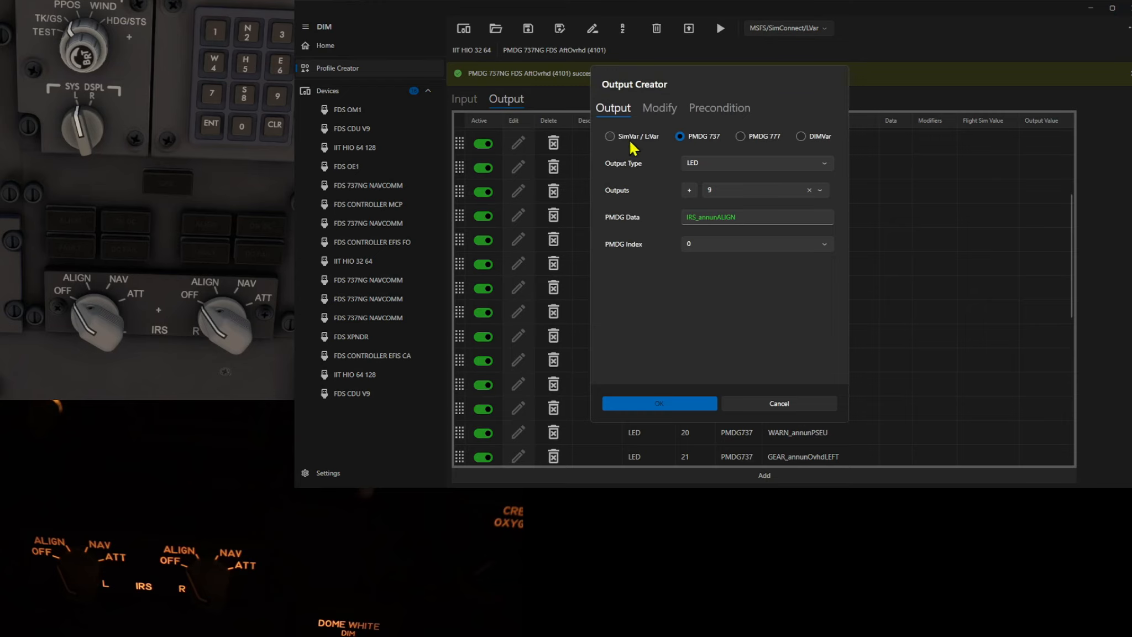
pyautogui.click(663, 108)
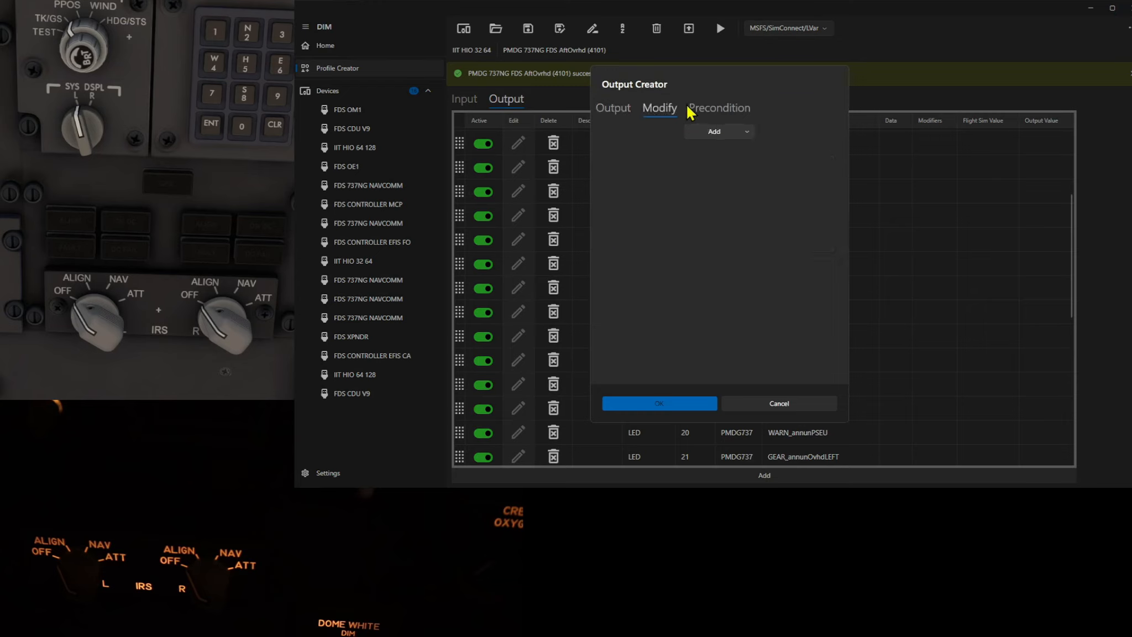
pyautogui.click(717, 111)
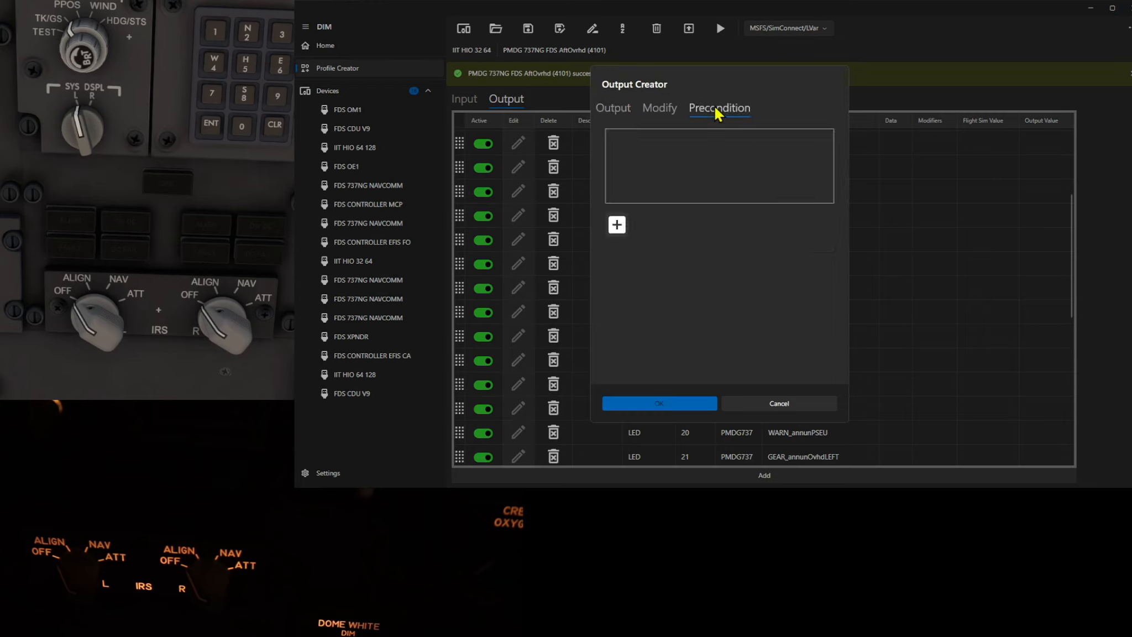
pyautogui.click(613, 109)
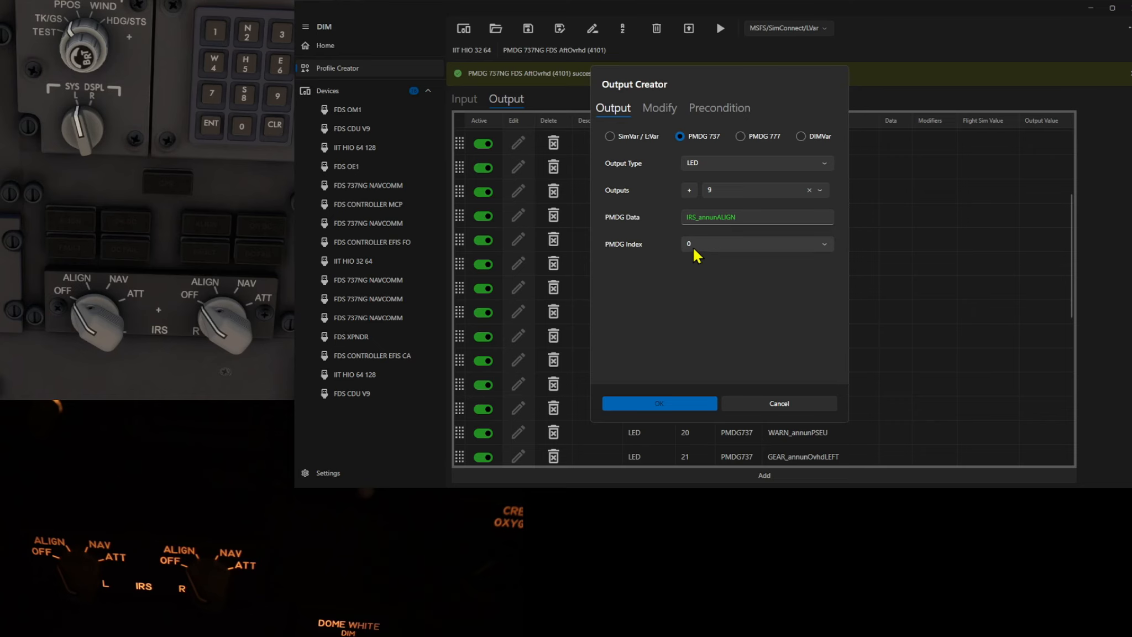
pyautogui.click(658, 404)
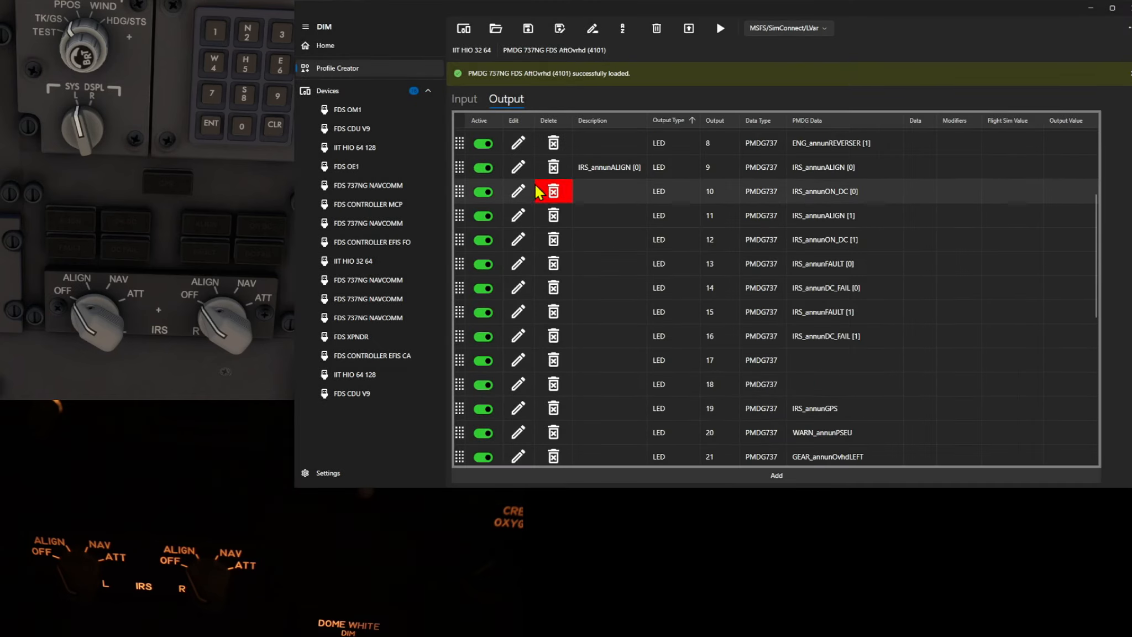
# - Review and accept the IRS_annunON_DC mapping of LED output 10, including its modifiers and preconditions
pyautogui.click(519, 191)
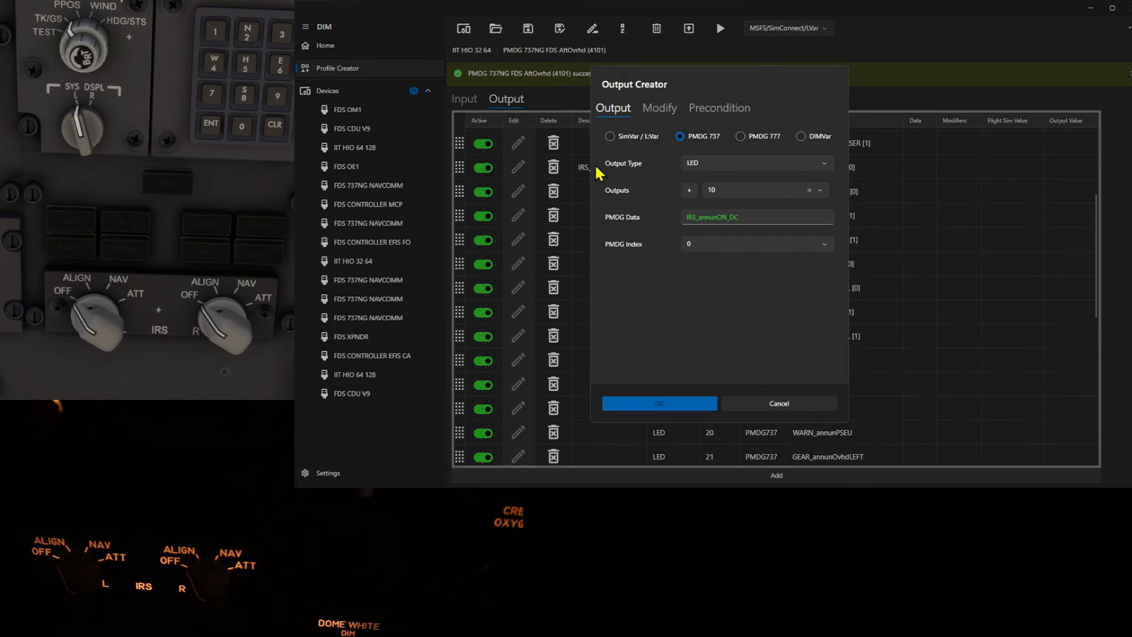
pyautogui.click(659, 109)
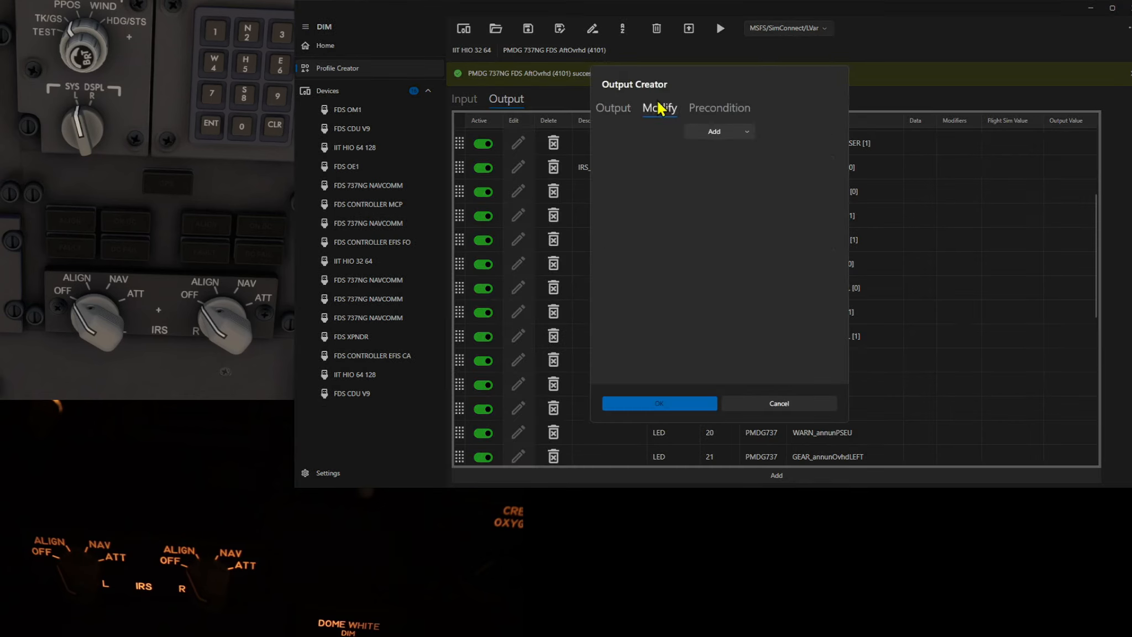
pyautogui.click(694, 109)
pyautogui.click(611, 110)
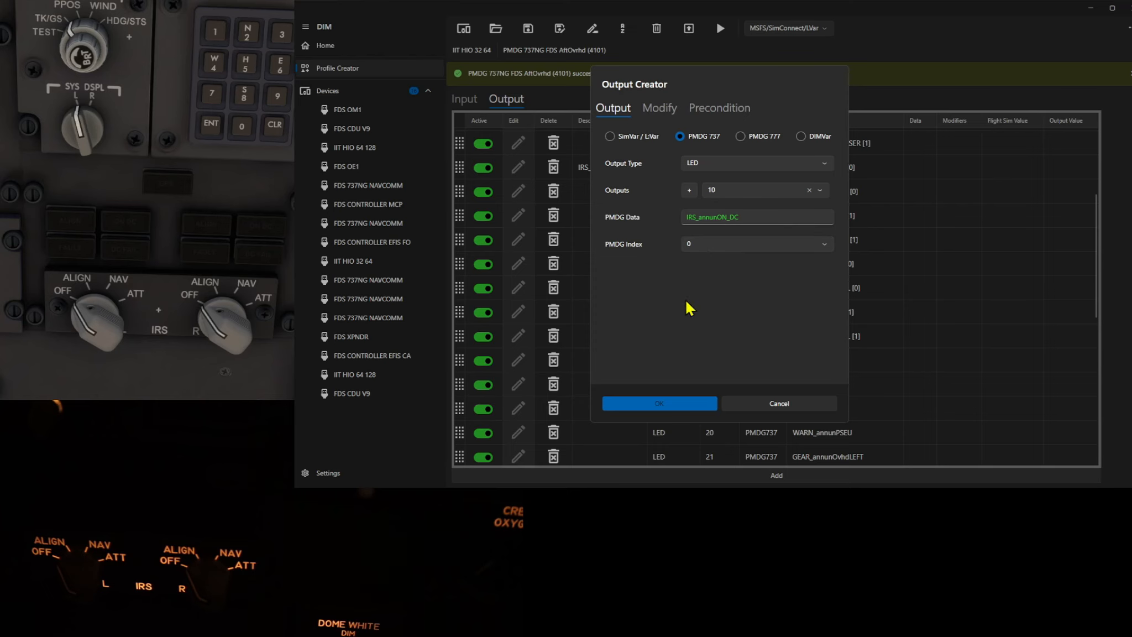
pyautogui.click(663, 404)
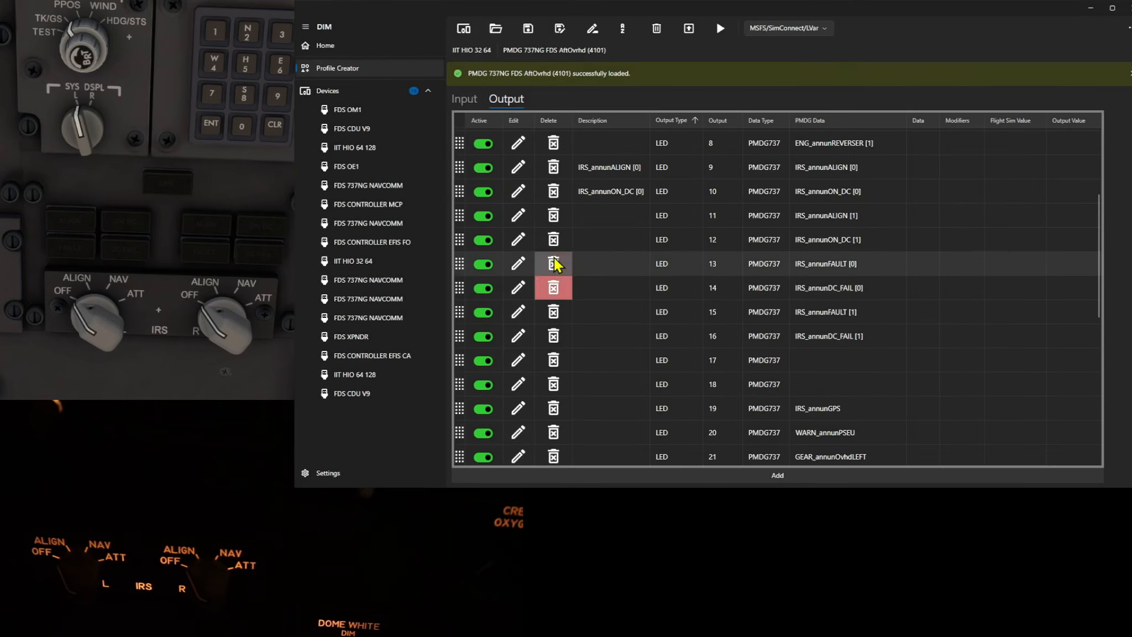
# - Review and accept the IRS_annunALIGN mapping of LED output 11, including its modifiers and preconditions
pyautogui.click(516, 216)
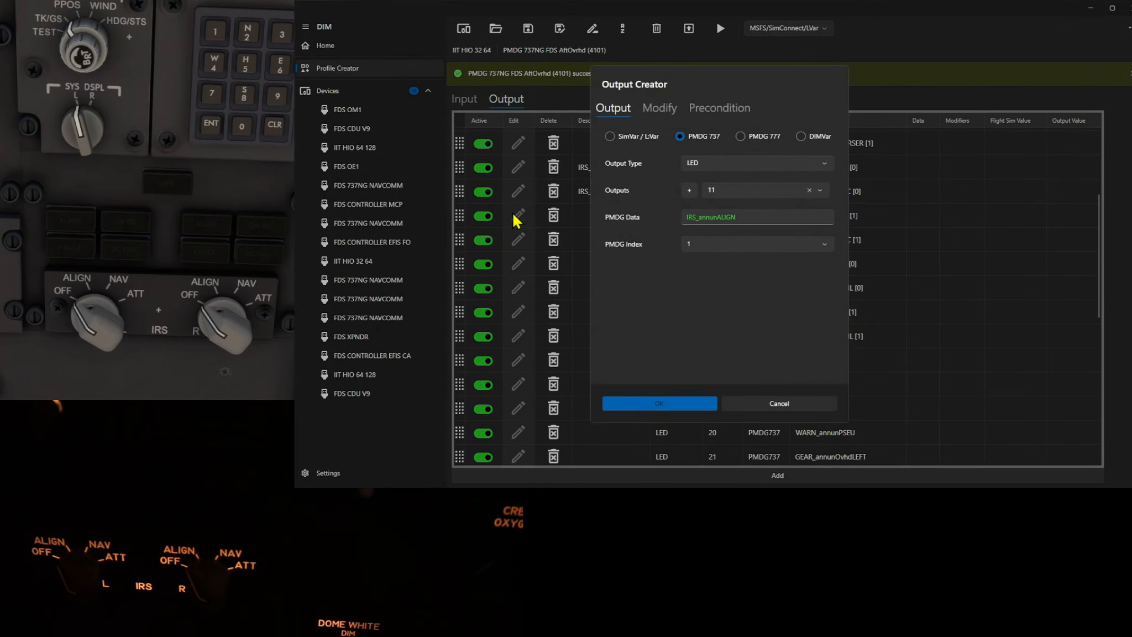
pyautogui.click(659, 109)
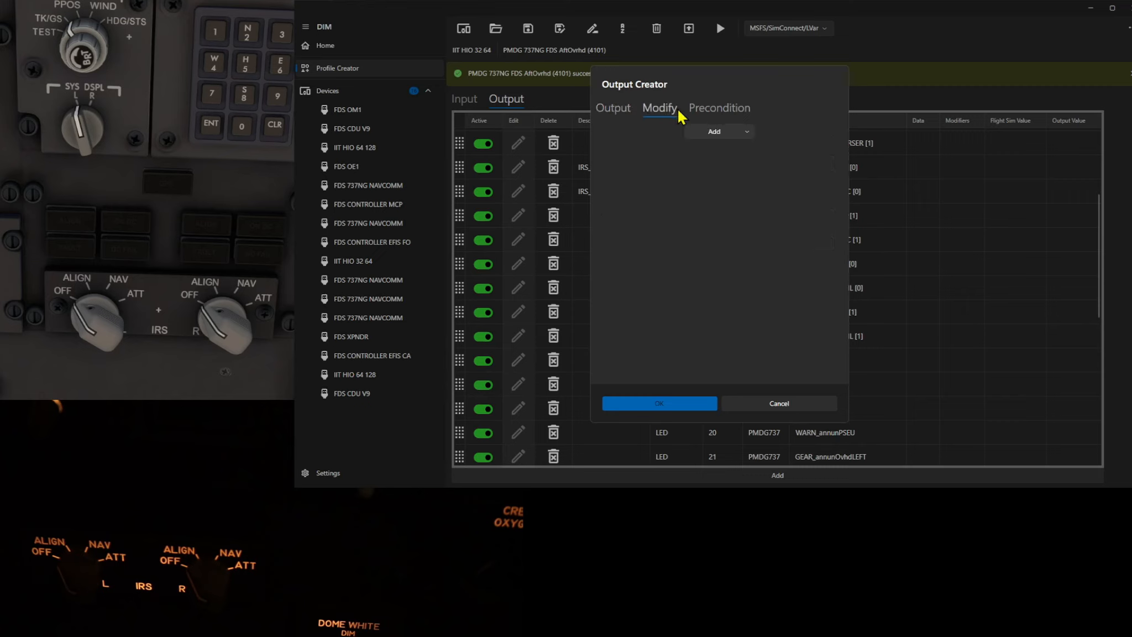
pyautogui.click(714, 109)
pyautogui.click(604, 109)
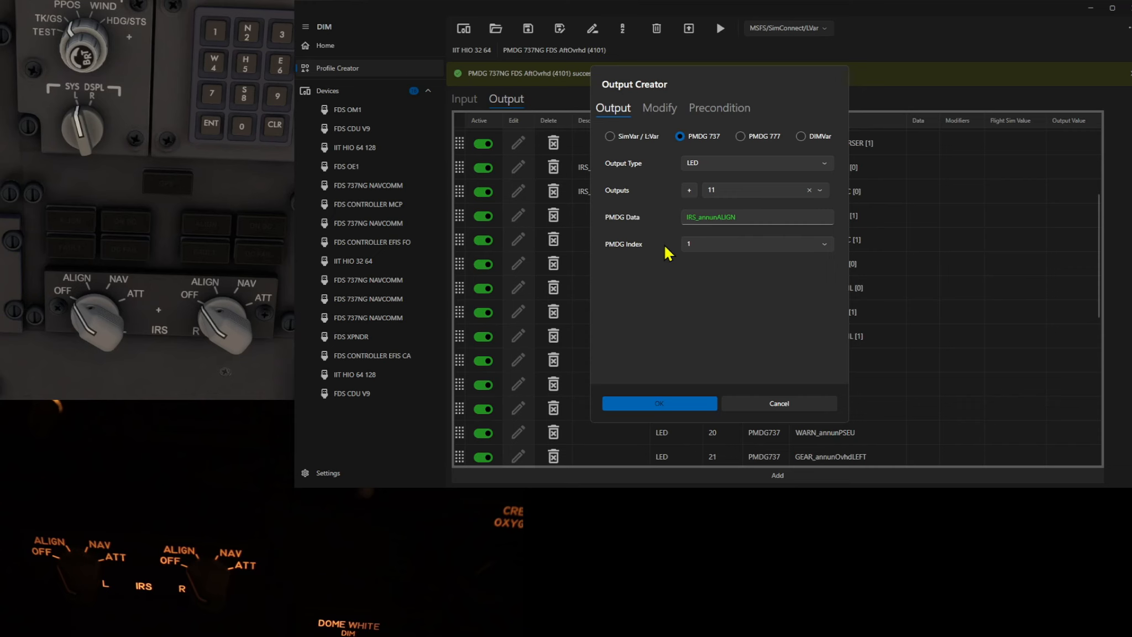
pyautogui.click(645, 404)
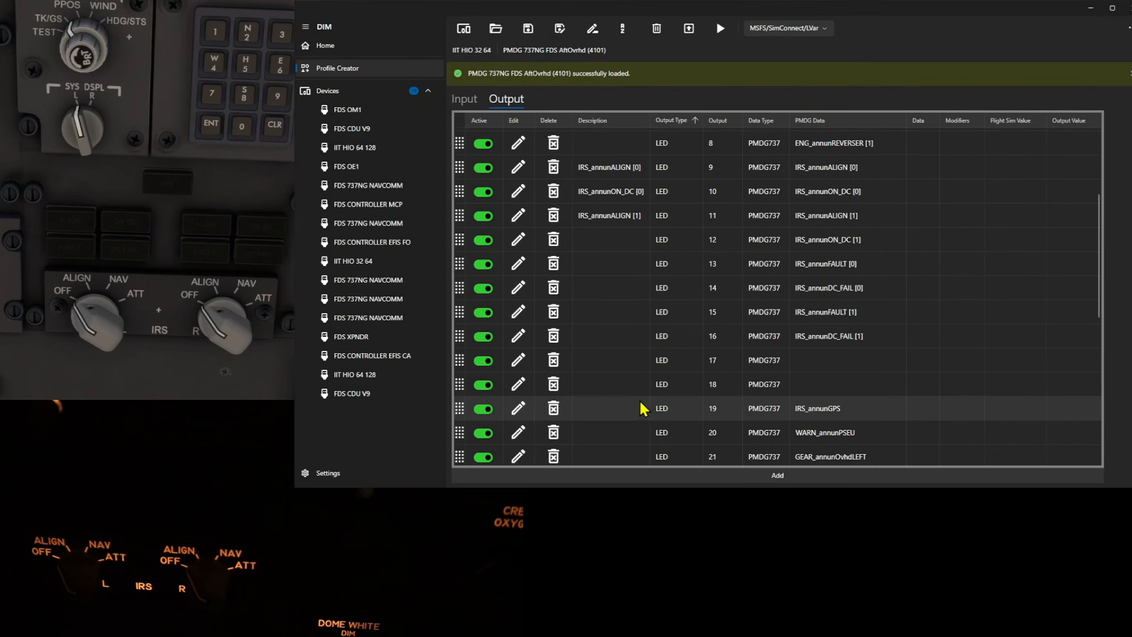
# - Review and accept the IRS_annunON_DC mapping of LED output 12 and the IRS_annunFAULT mapping of LED output 13
pyautogui.click(525, 242)
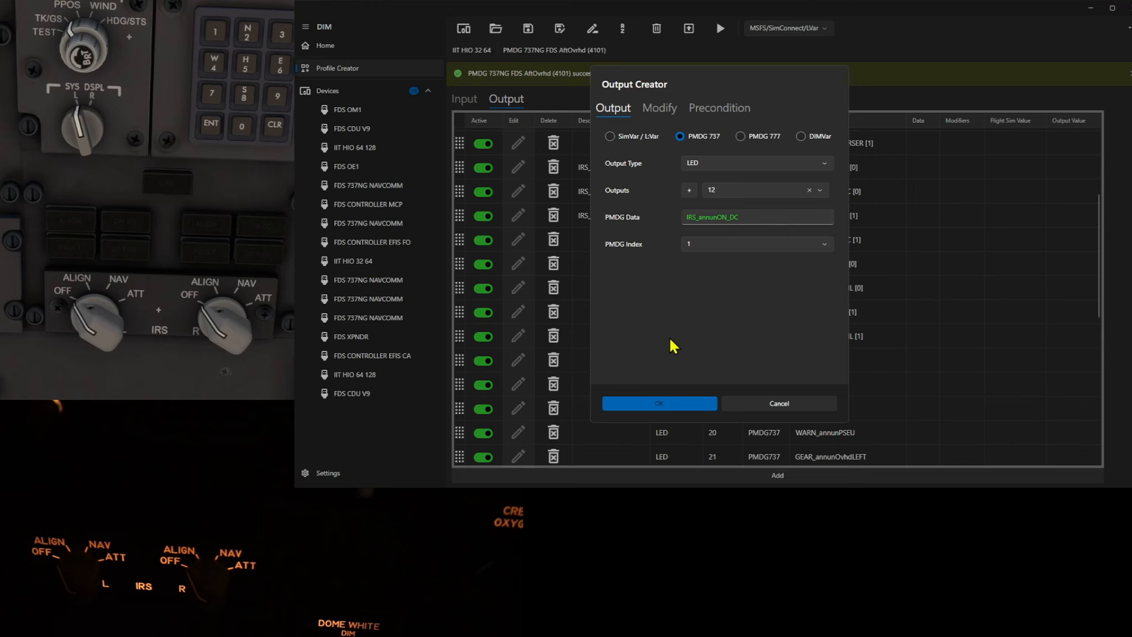
pyautogui.click(646, 403)
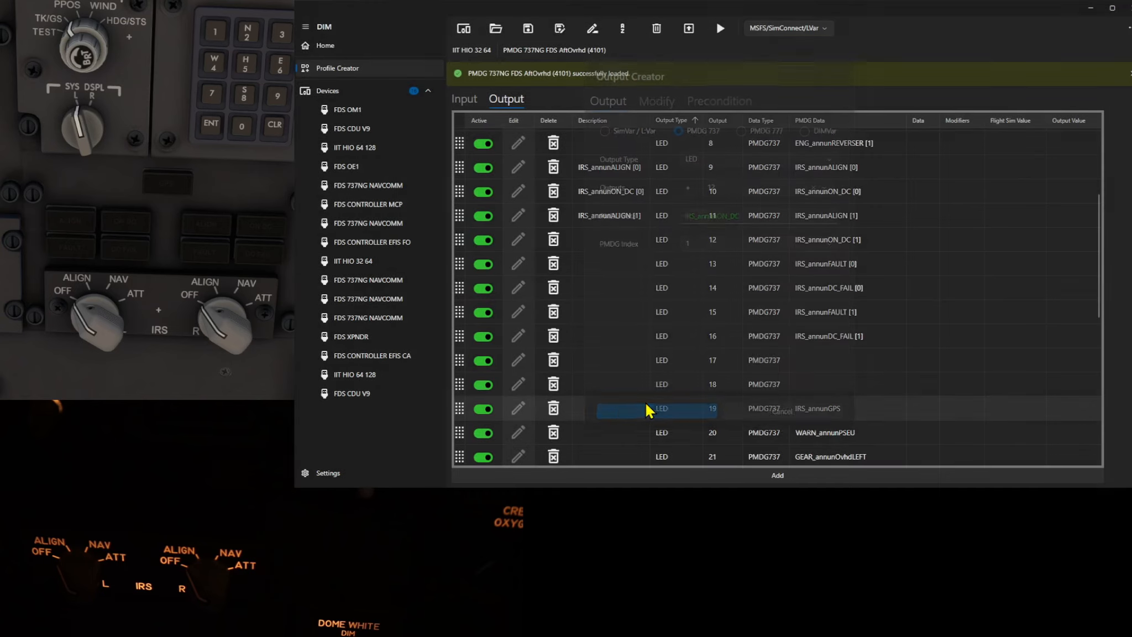
pyautogui.click(522, 263)
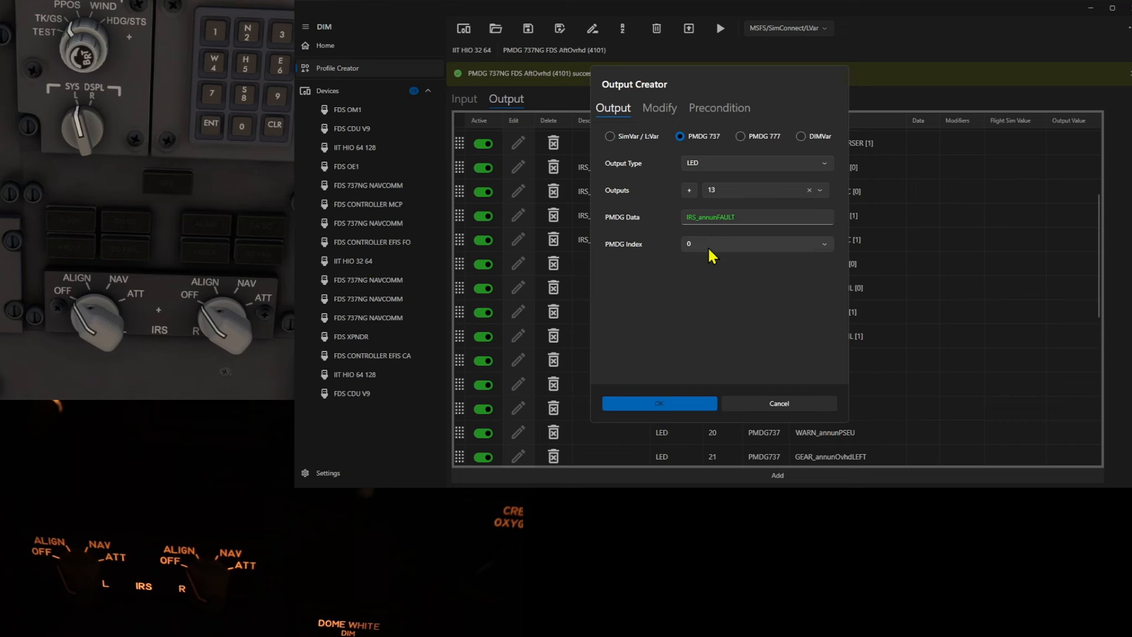
pyautogui.click(650, 402)
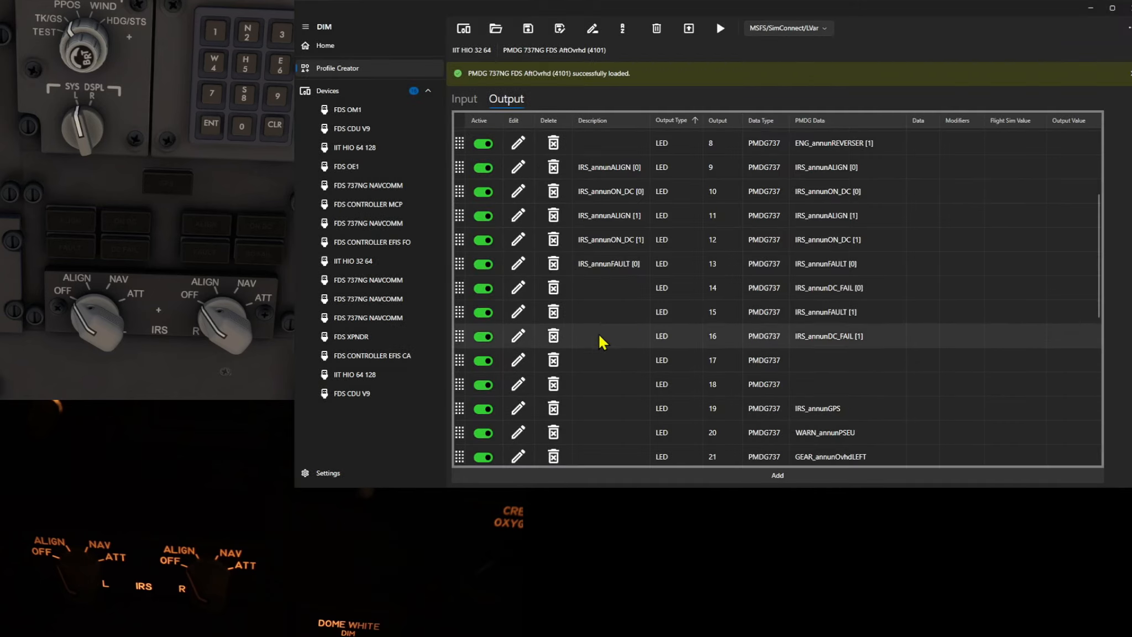
# - Review and accept the IRS_annunDC_FAIL mapping of LED output 14 and the IRS_annunFAULT mapping of LED output 15
pyautogui.click(520, 286)
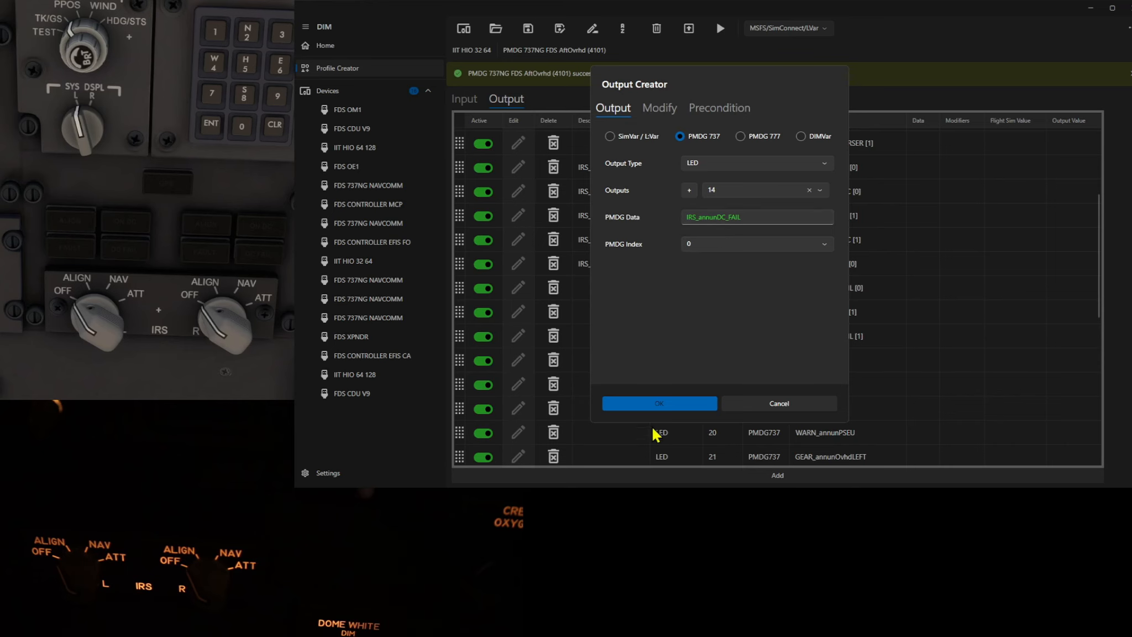
pyautogui.click(648, 408)
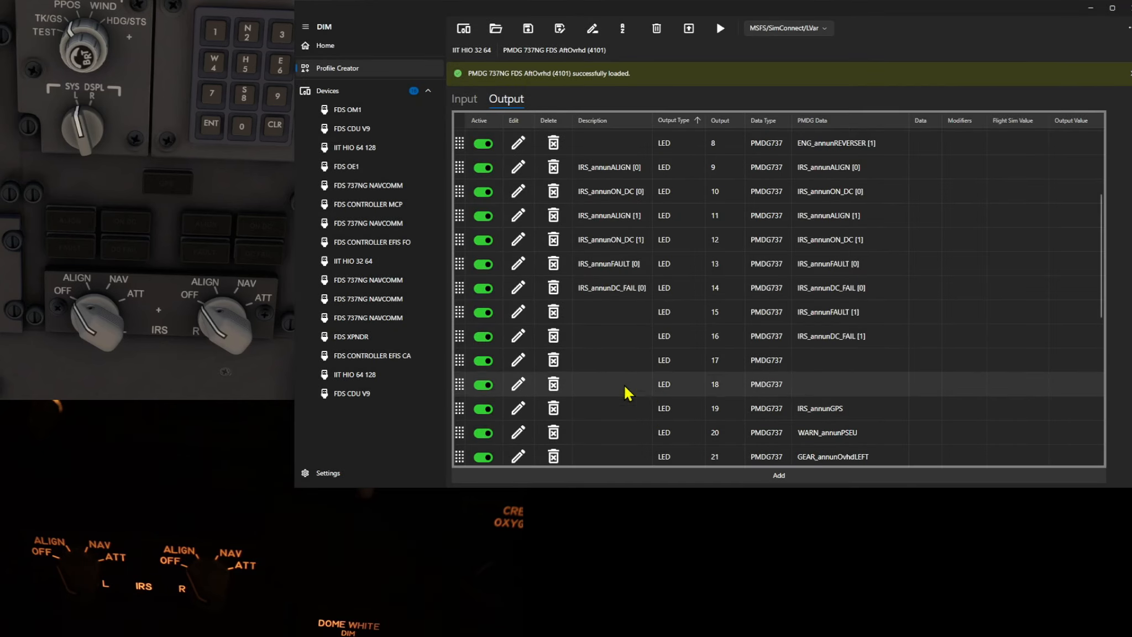
pyautogui.click(518, 309)
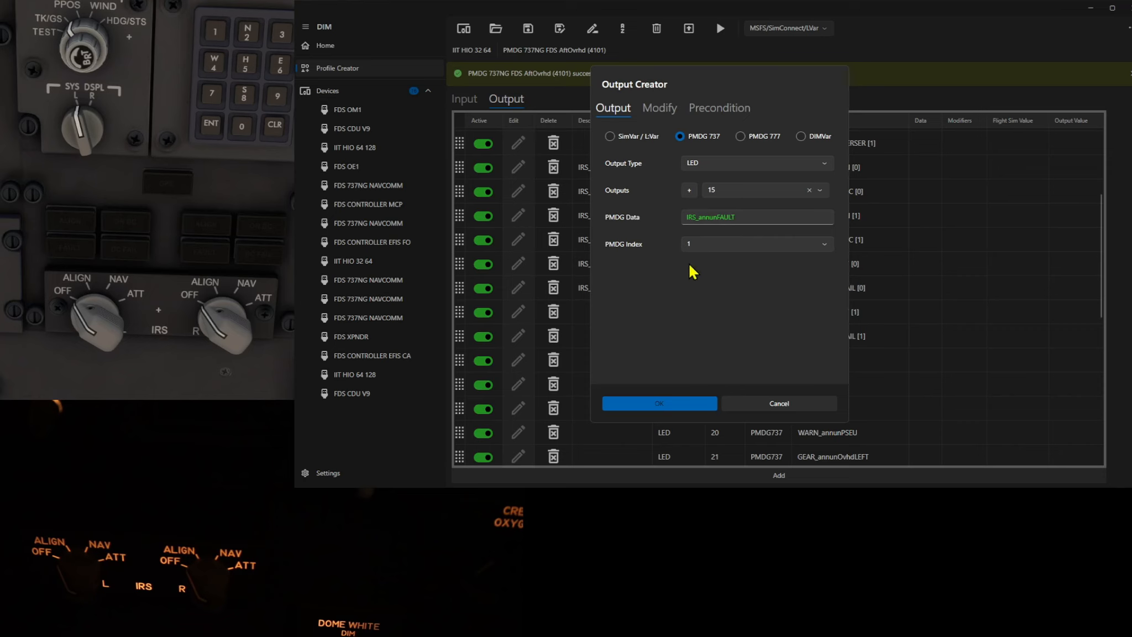
pyautogui.click(635, 402)
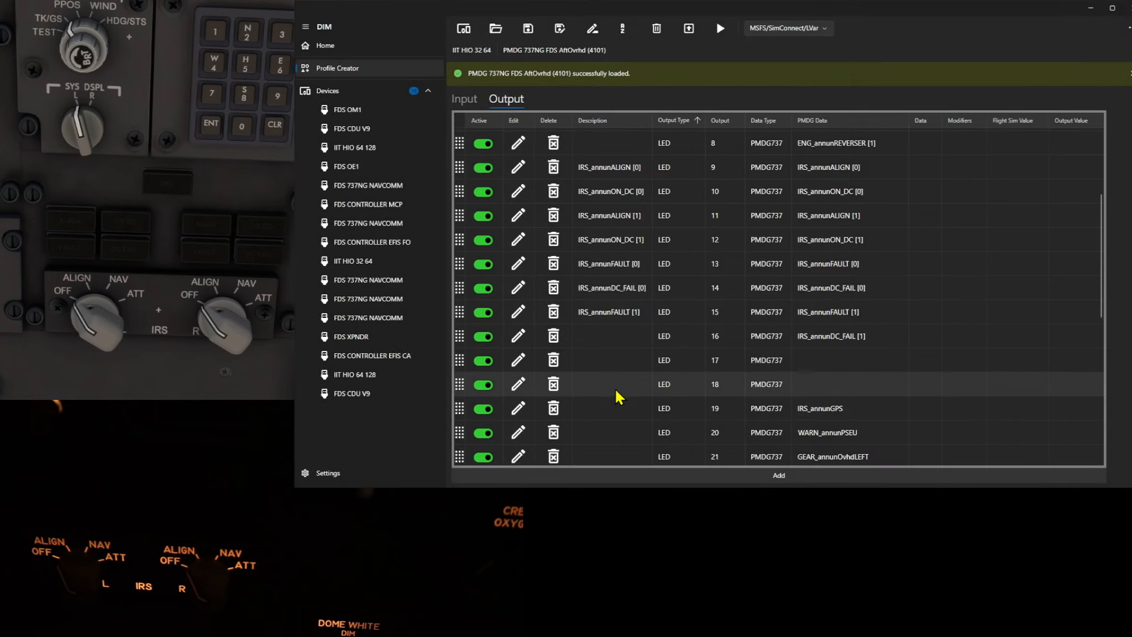
# - Review and accept the IRS_annunDC_FAIL mapping of LED output 16, including its modifiers and preconditions
pyautogui.click(518, 335)
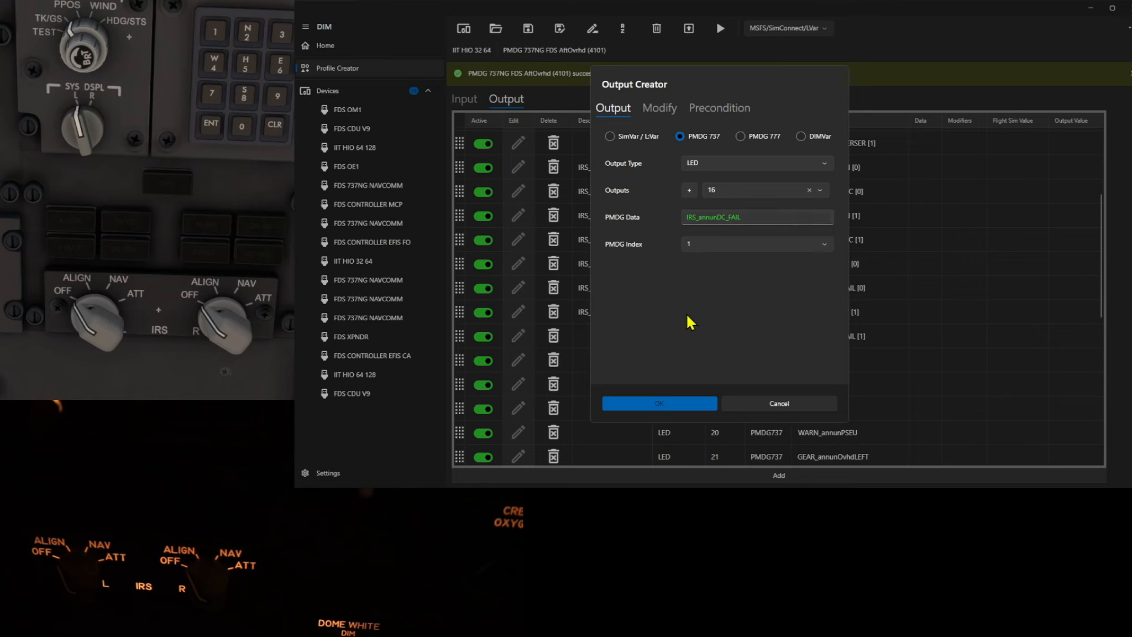
pyautogui.click(669, 109)
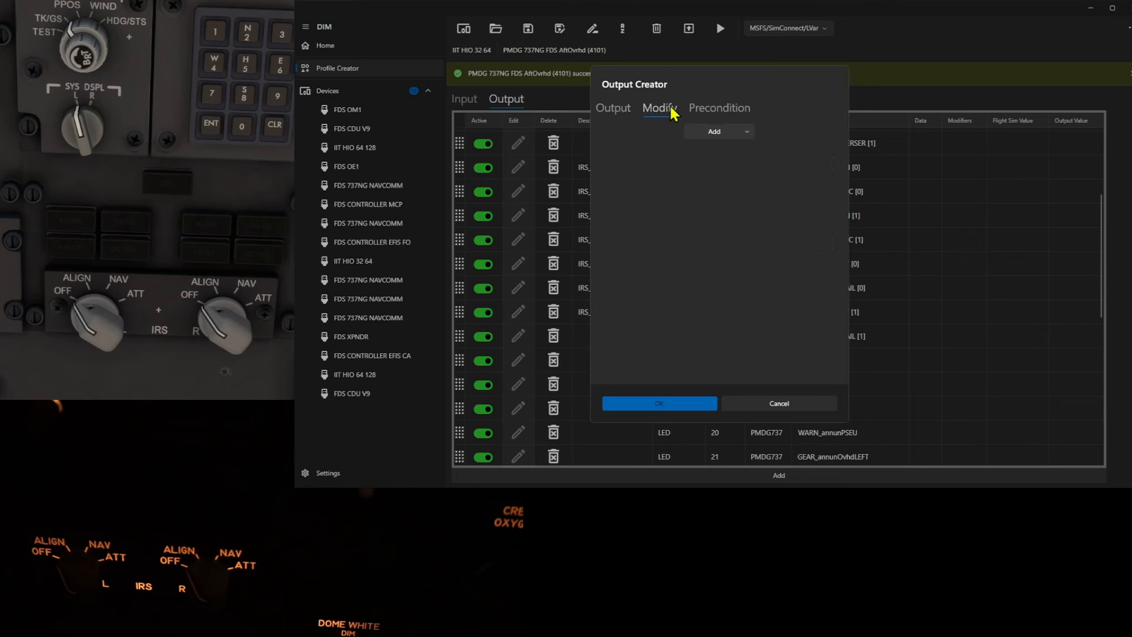
pyautogui.click(719, 108)
pyautogui.click(608, 109)
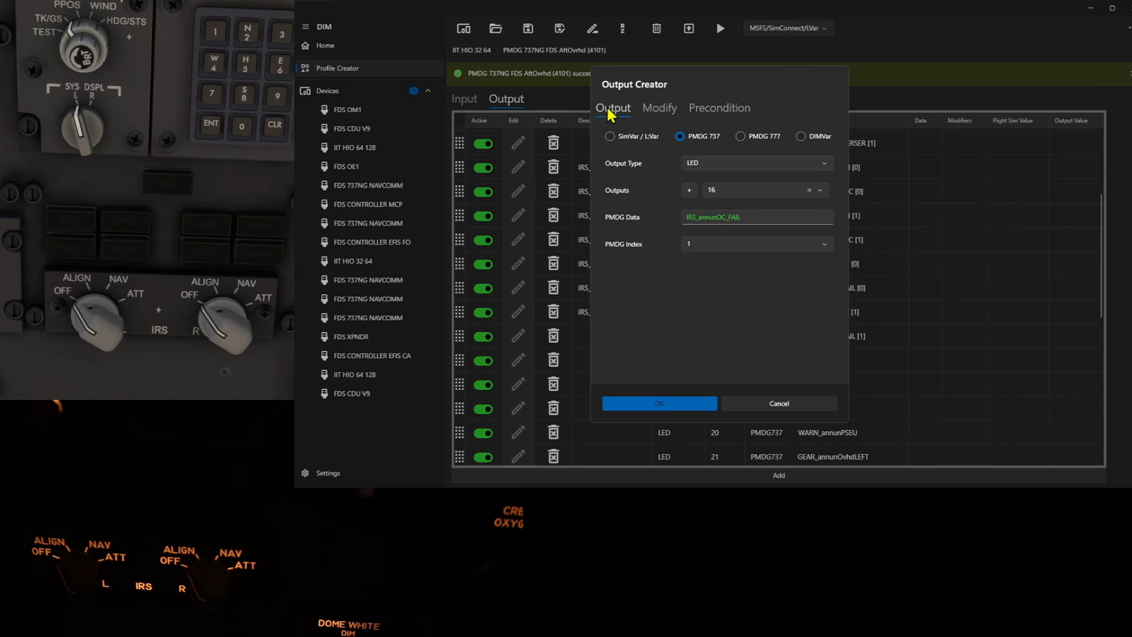
pyautogui.click(640, 400)
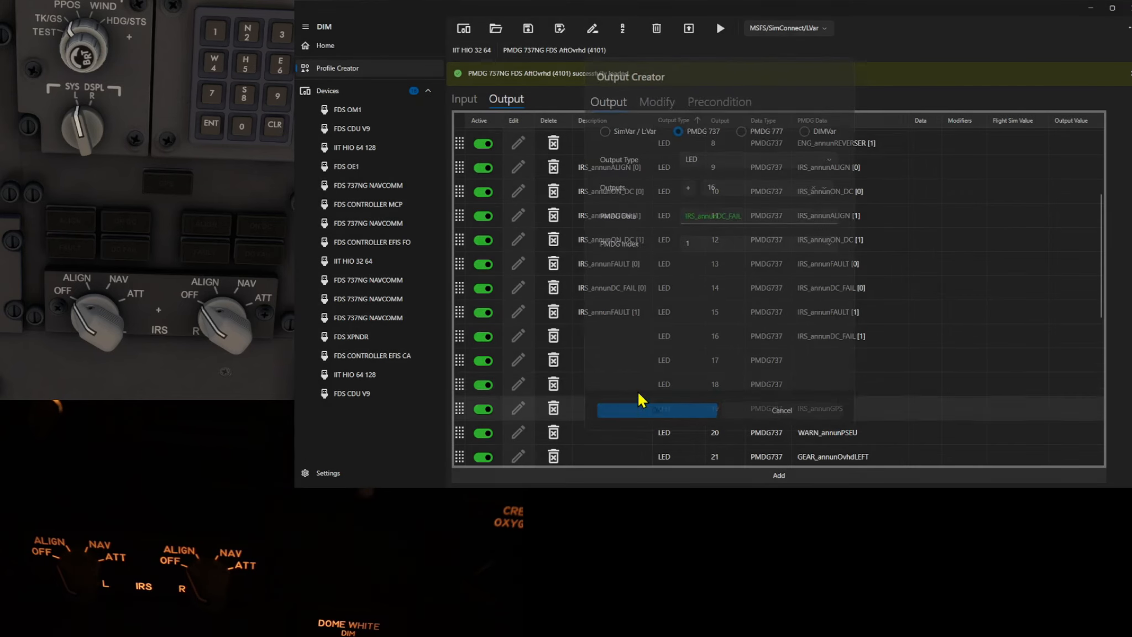
# - Review and accept the IRS_annunGPS mapping of LED output 19
pyautogui.scroll(-1, 610, 275)
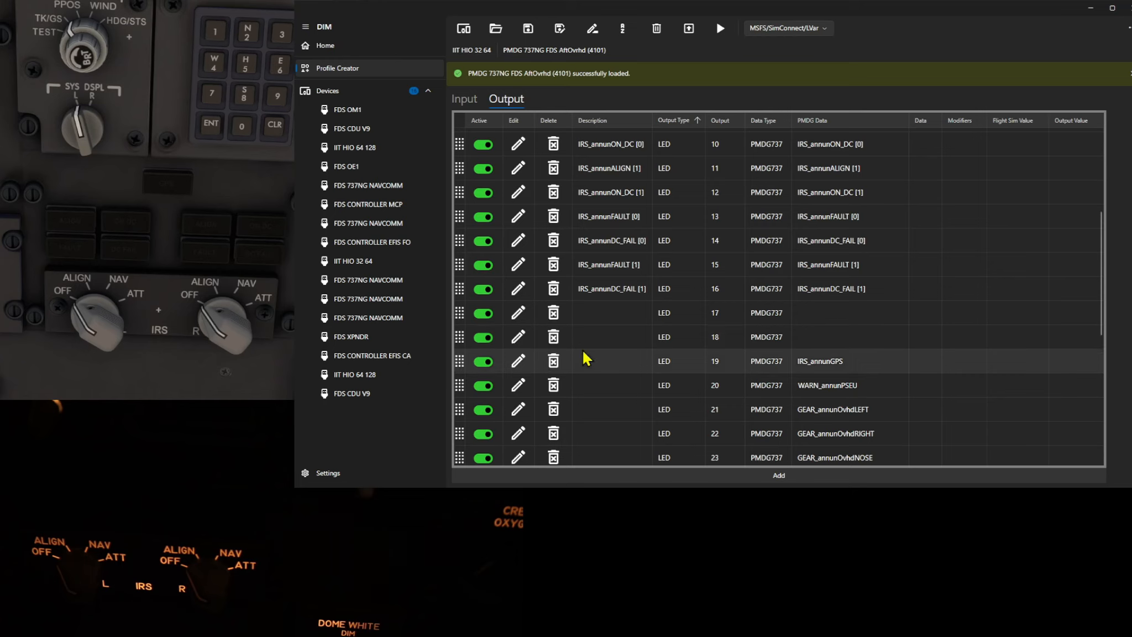
pyautogui.click(517, 362)
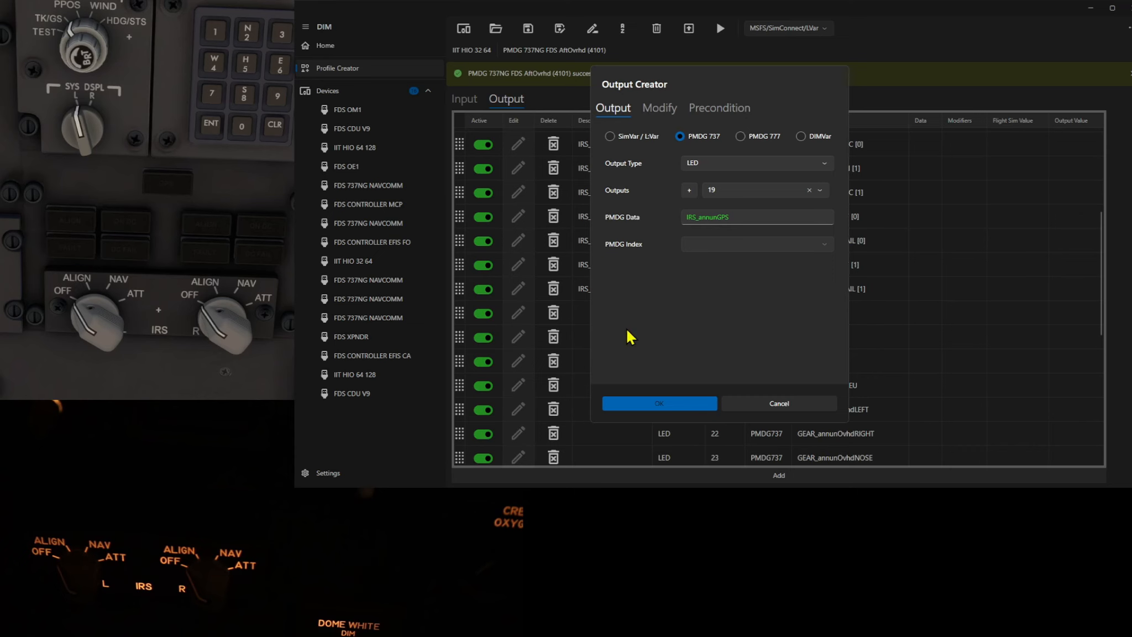
pyautogui.click(651, 404)
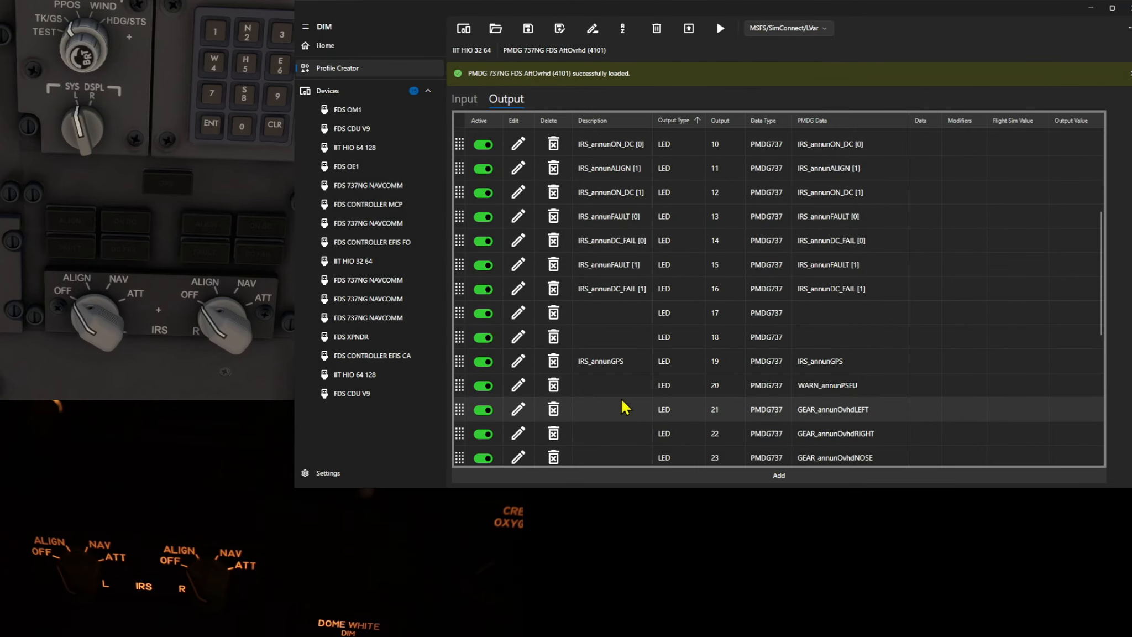
# - Look over the IRS annunciator output mappings and start the PMDG 737NG FDS AftOvrhd profile
pyautogui.scroll(3, 625, 408)
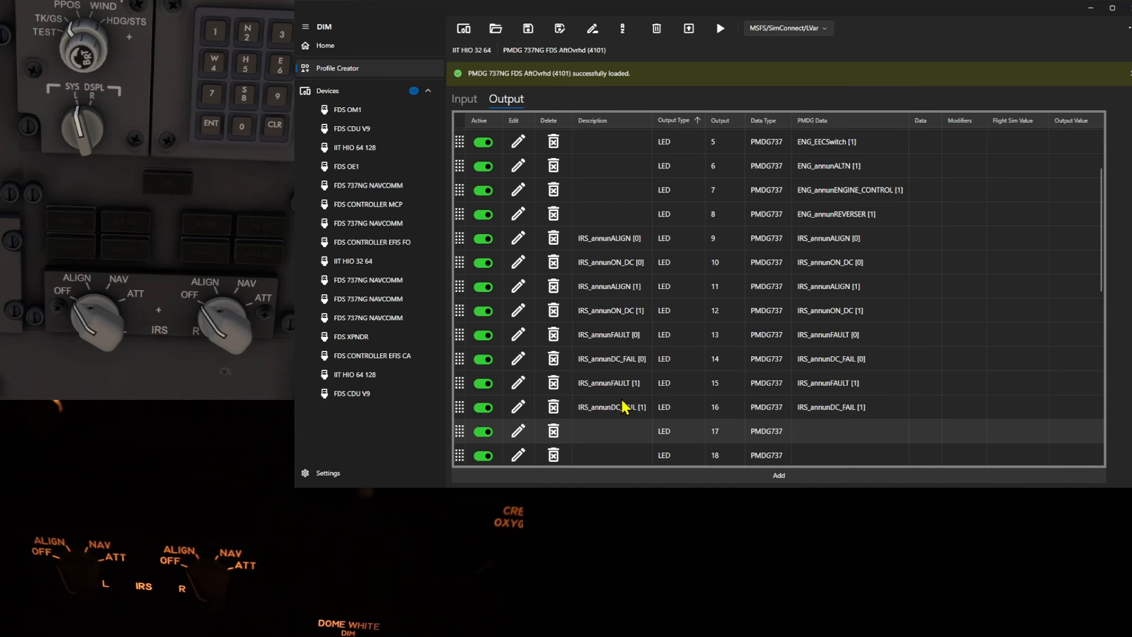
pyautogui.scroll(-3, 624, 407)
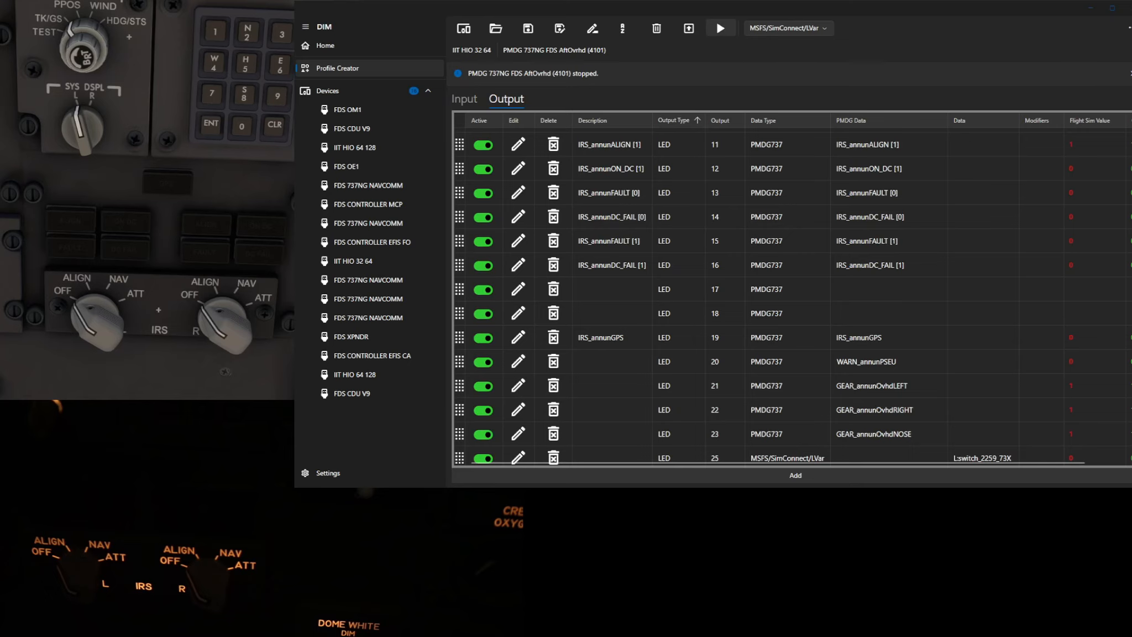
pyautogui.click(721, 29)
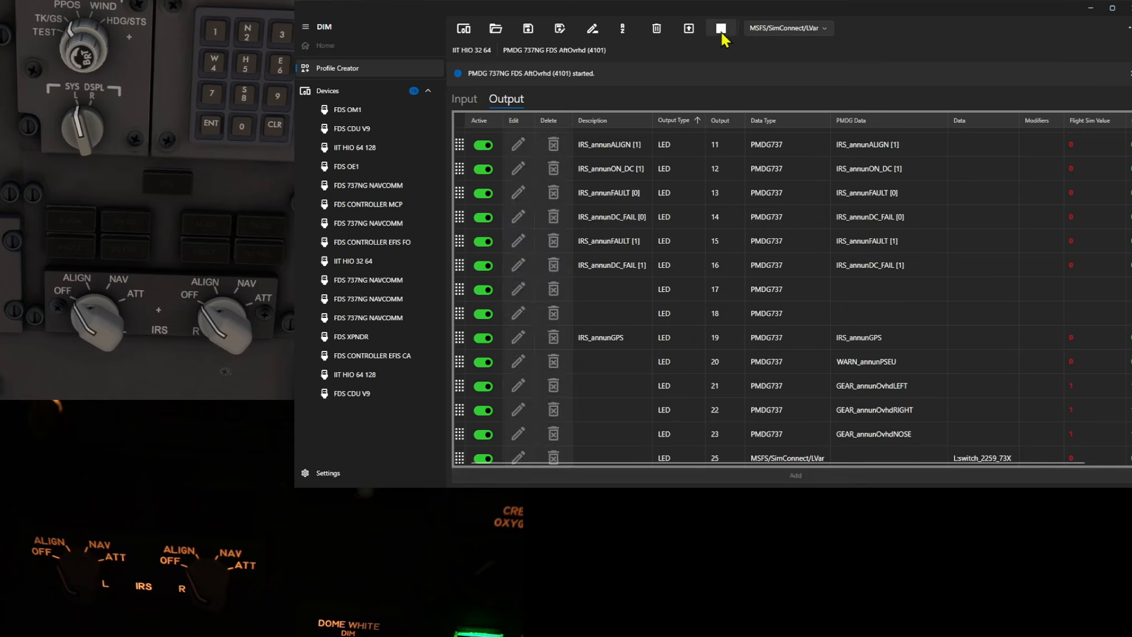